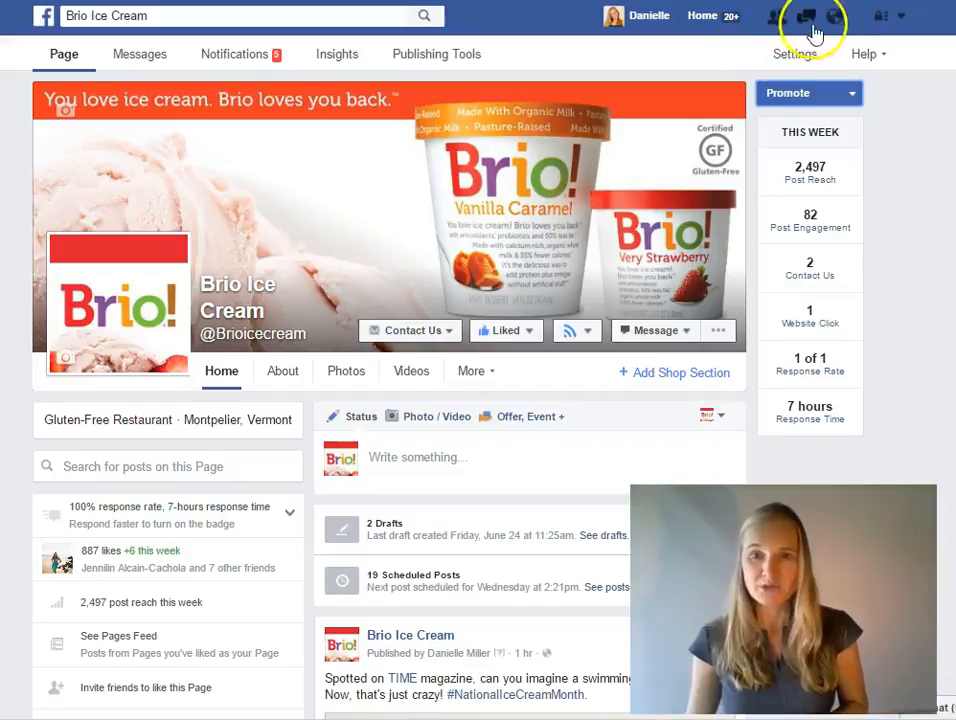
Start a Promote Your Page ad for the Brio Ice Cream page.
click(853, 93)
click(855, 95)
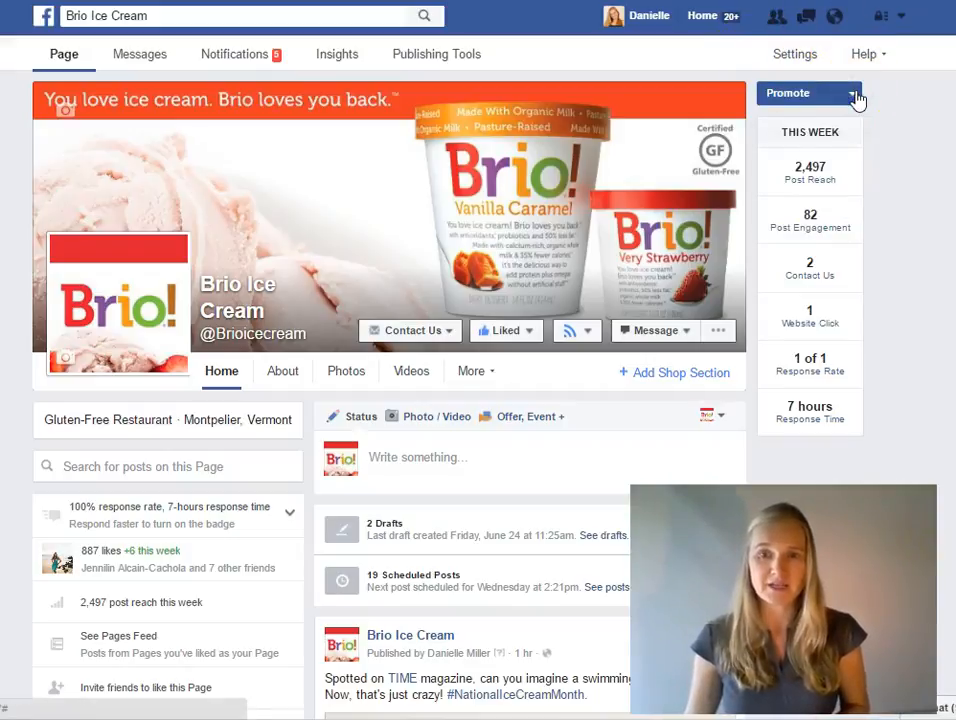
click(845, 96)
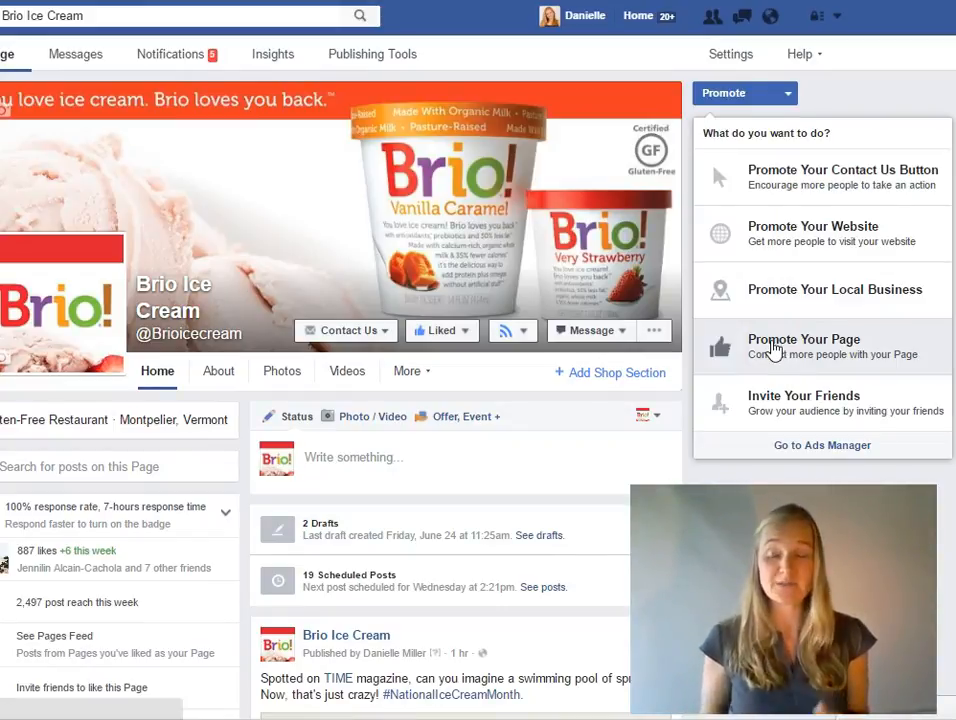
click(775, 347)
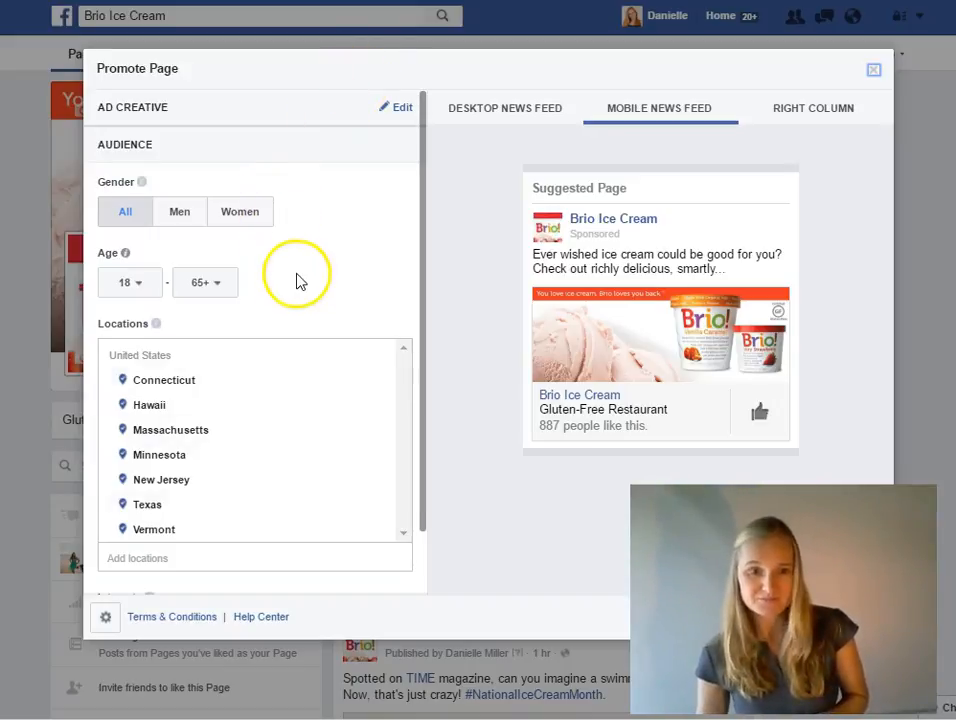
Review the ad's audience, location and interest settings and open the ad creative for editing.
scroll(295, 279, down, 5)
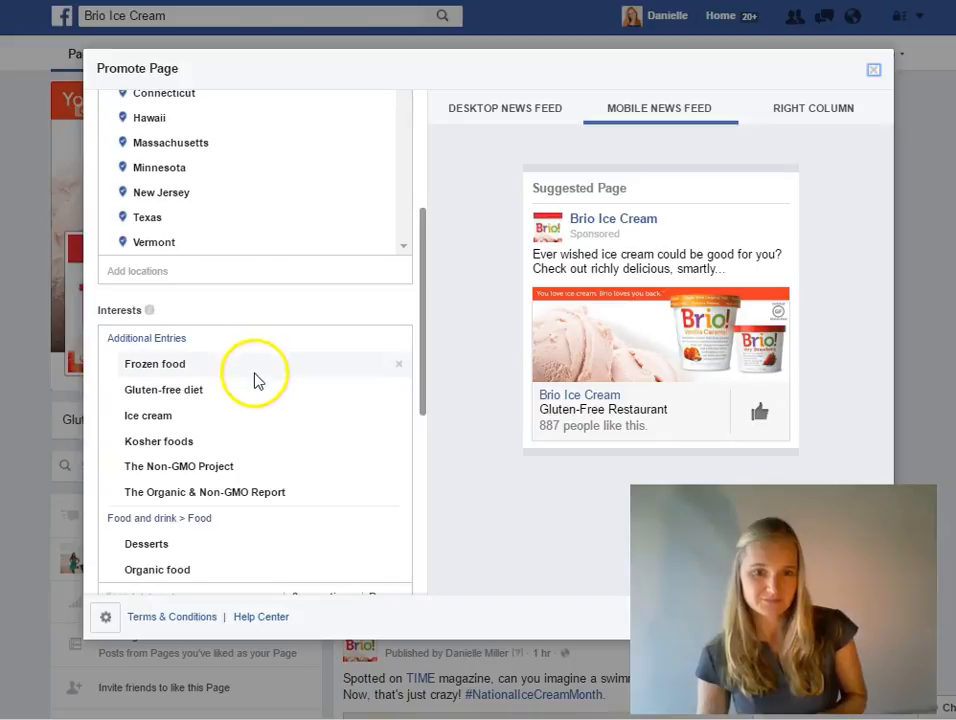
scroll(256, 380, down, 1)
scroll(256, 380, up, 4)
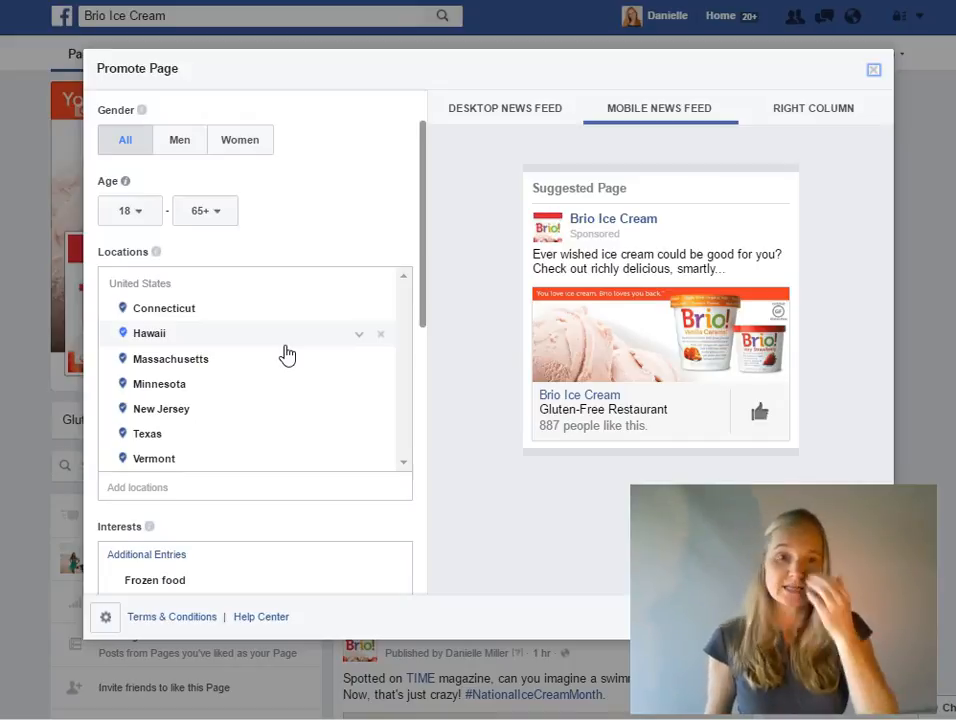
scroll(289, 322, up, 2)
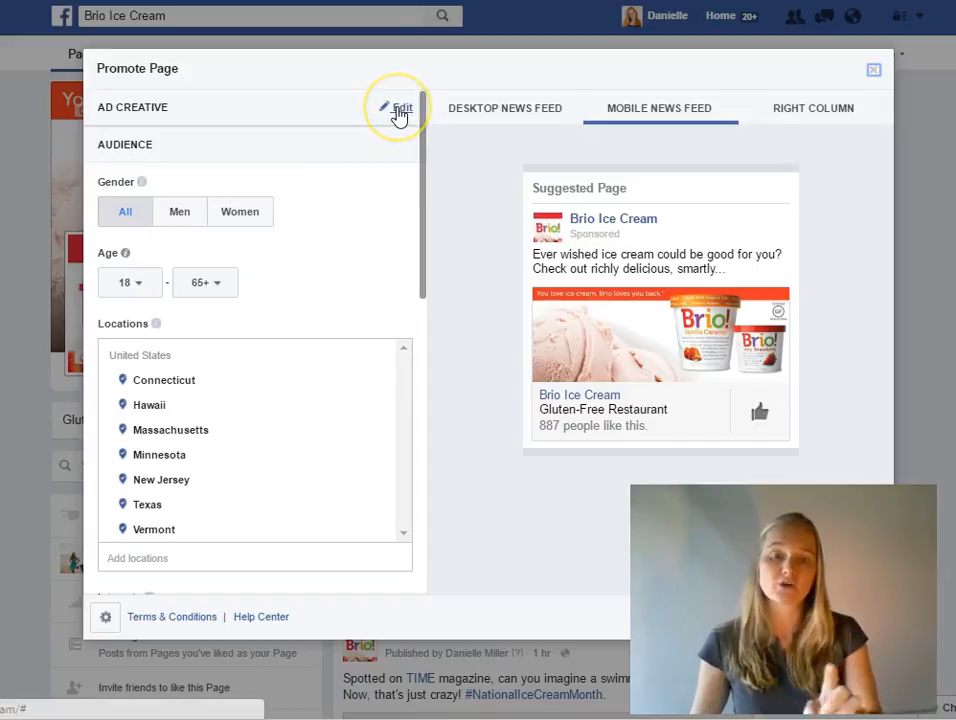
click(400, 109)
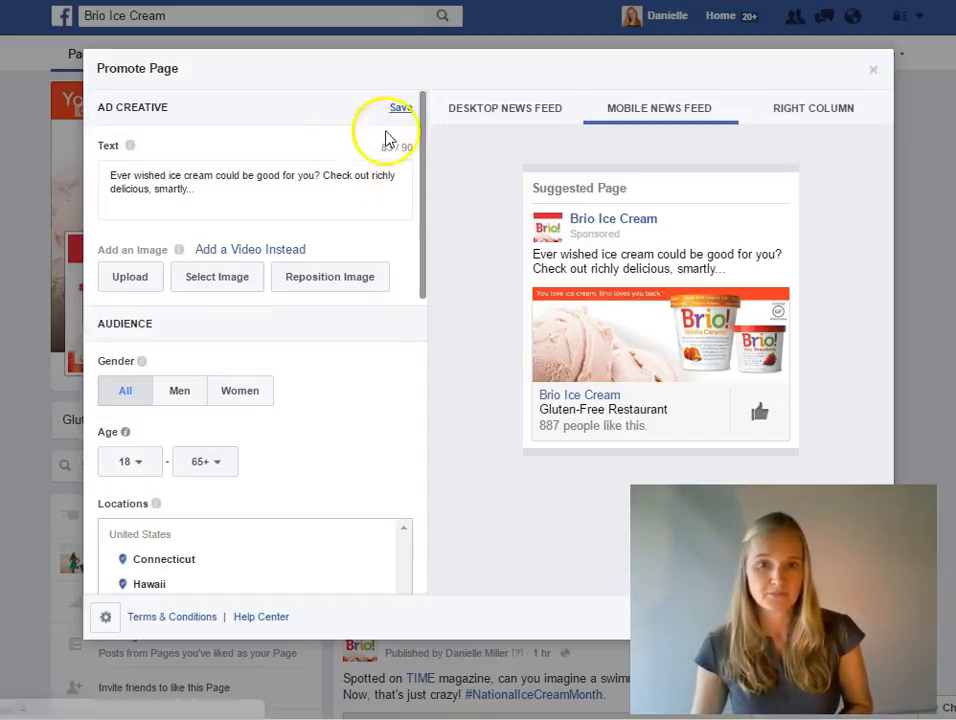
scroll(335, 195, down, 1)
scroll(340, 190, down, 1)
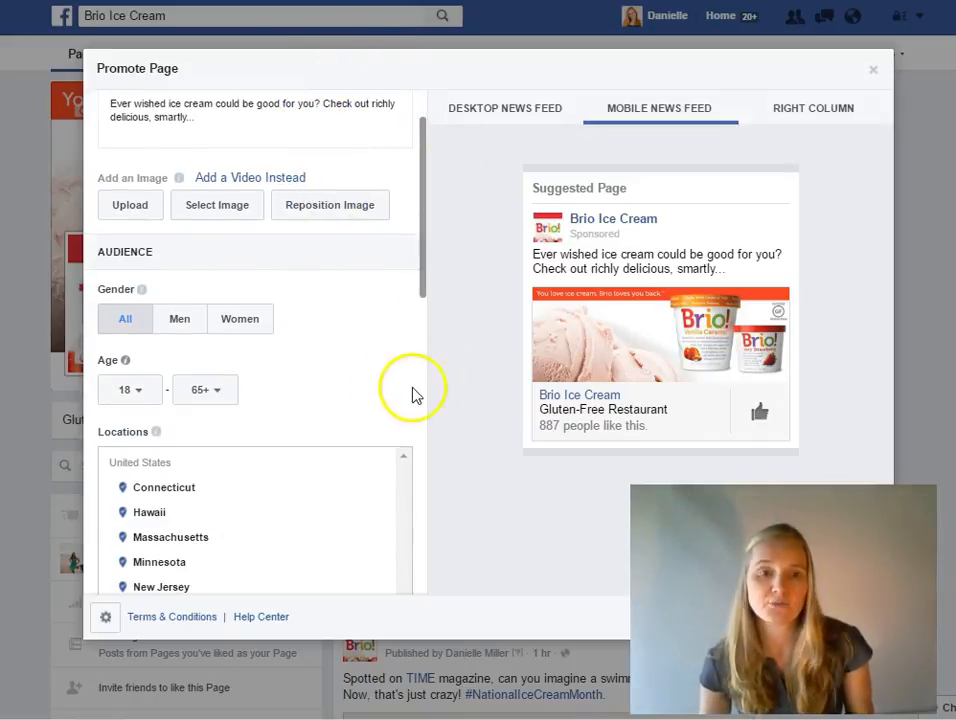
scroll(410, 398, up, 2)
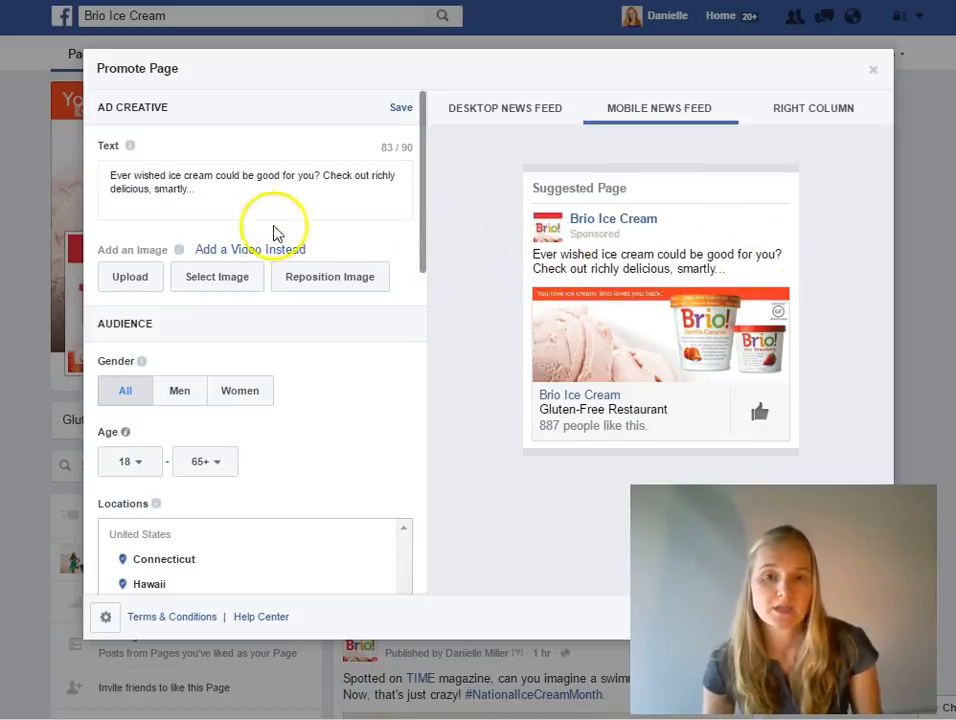
Replace the ad text with "We hacked ice cream! Made with organic".
click(213, 193)
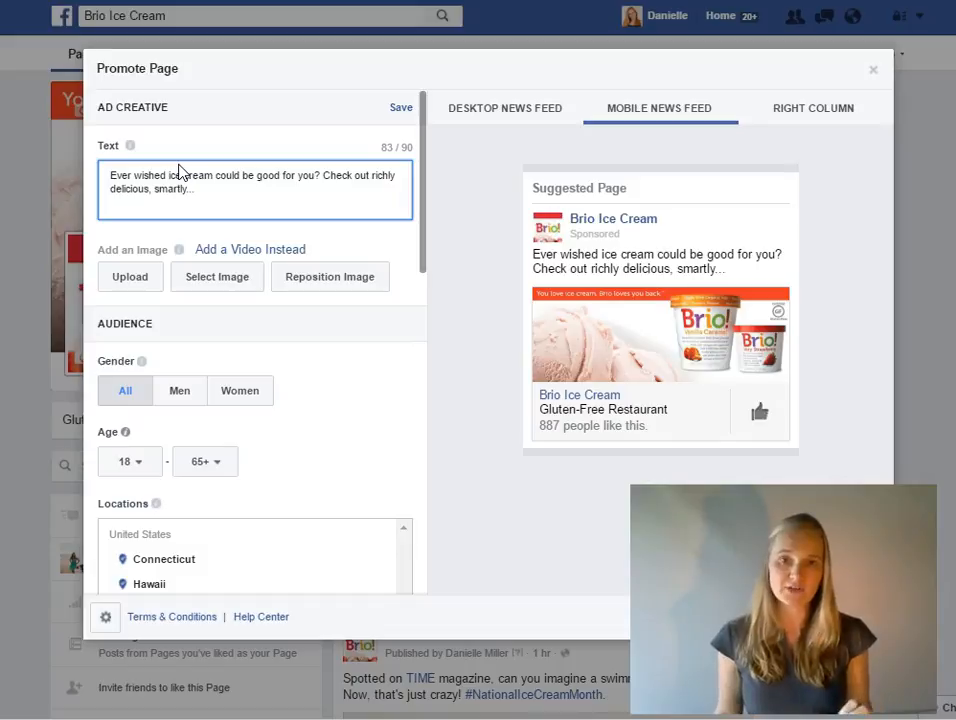
click(223, 198)
drag(223, 198, 30, 175)
text(We ha)
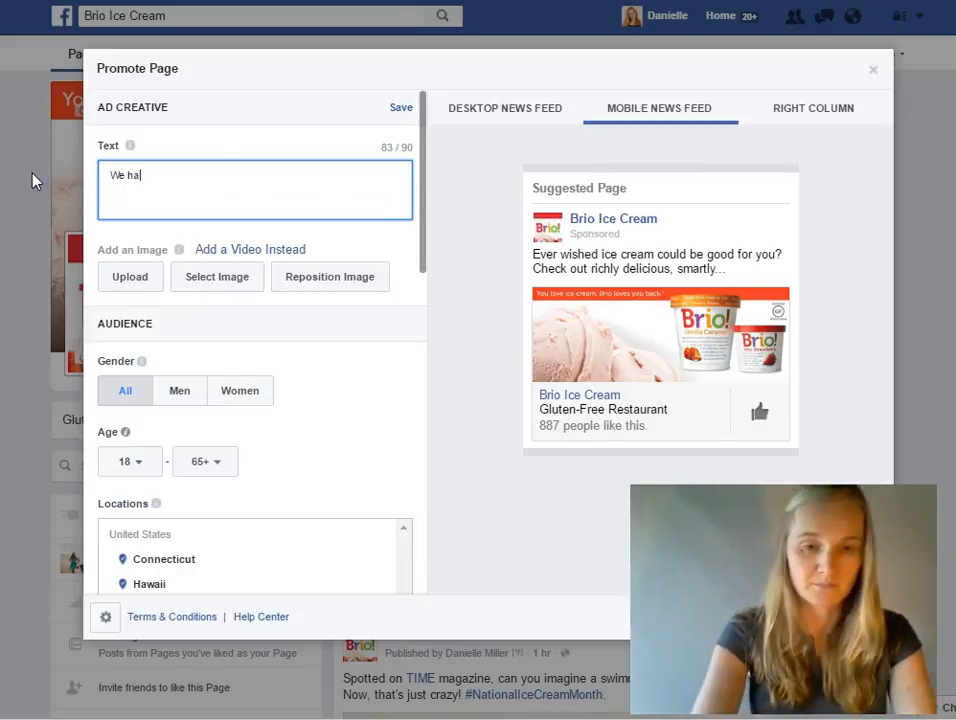
text(cked ice cream!)
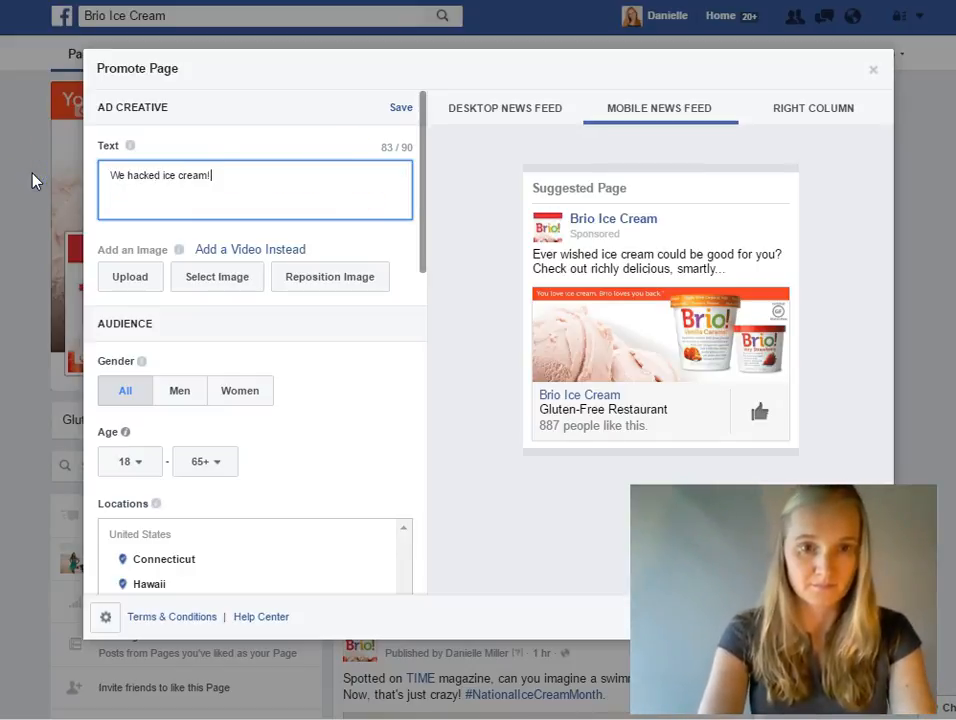
text( M)
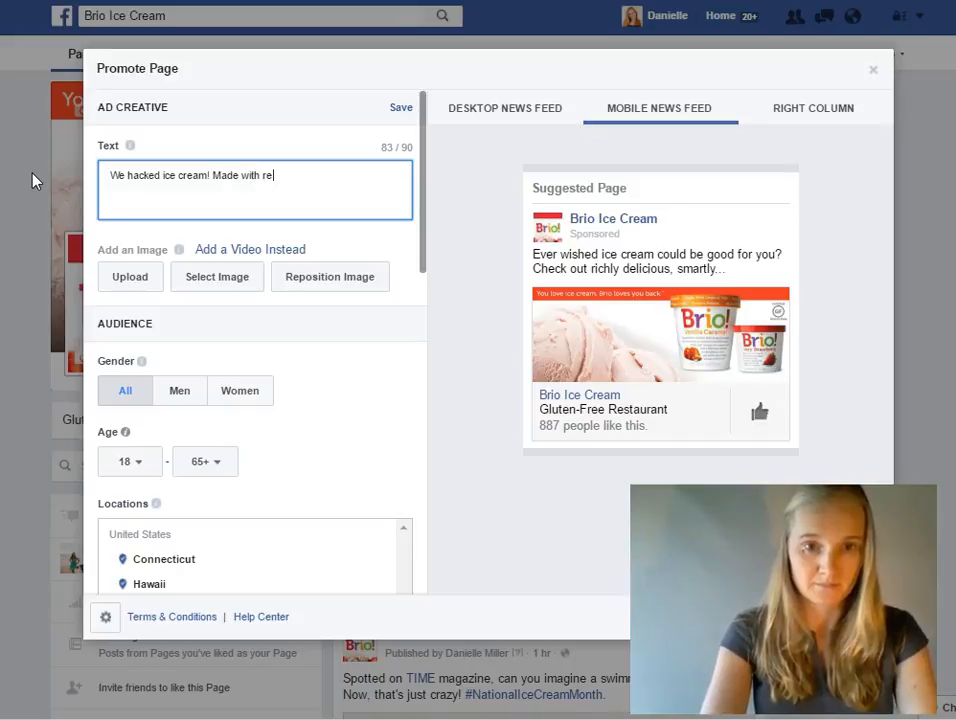
text(ade with re)
key(BackSpace)
key(BackSpace)
text(organic)
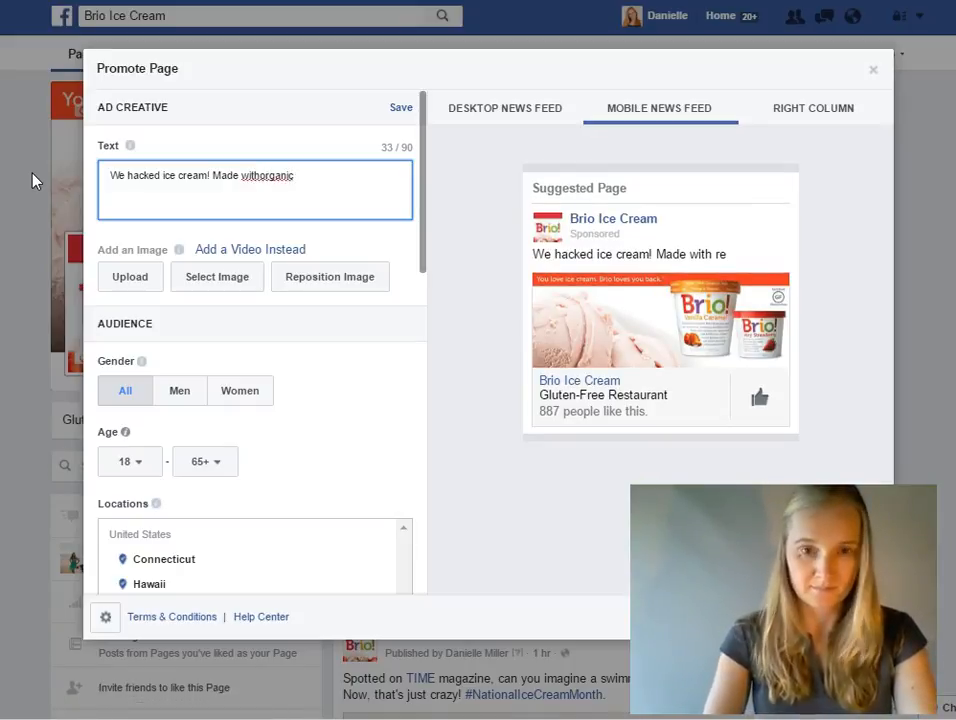
key(Left)
key(Left)
key(Left)
key(Left)
key(Left)
key(Left)
key(Left)
key(Right)
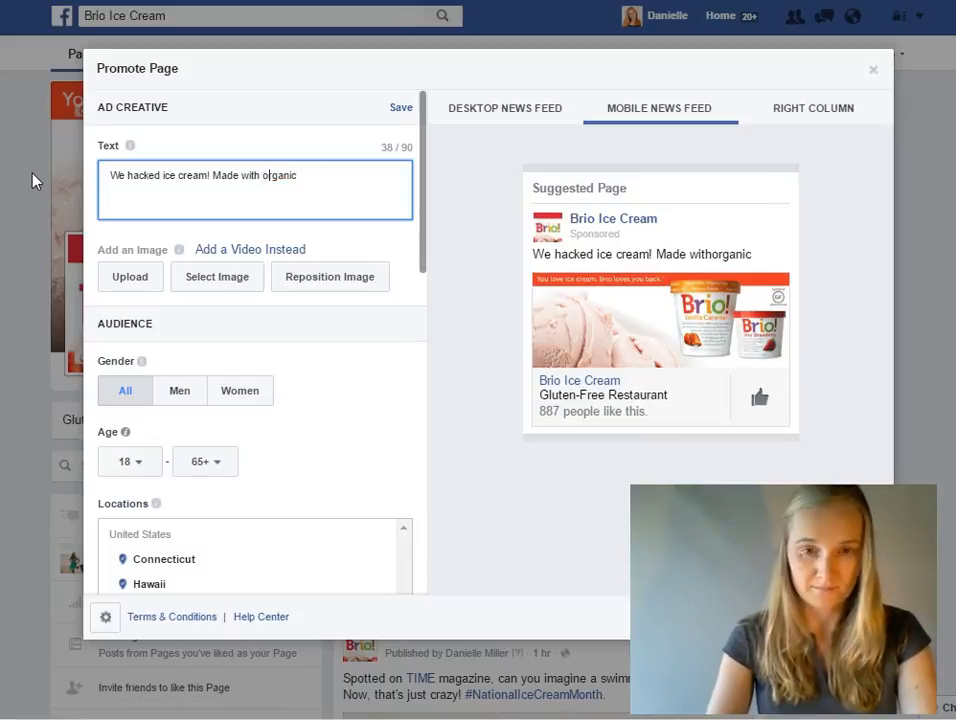
key(Right)
key(Right)
key(Right)
key(Right)
key(Right)
Extend the ad text after "organic" with "milk and rich wholesome ingredients.".
text(milk an)
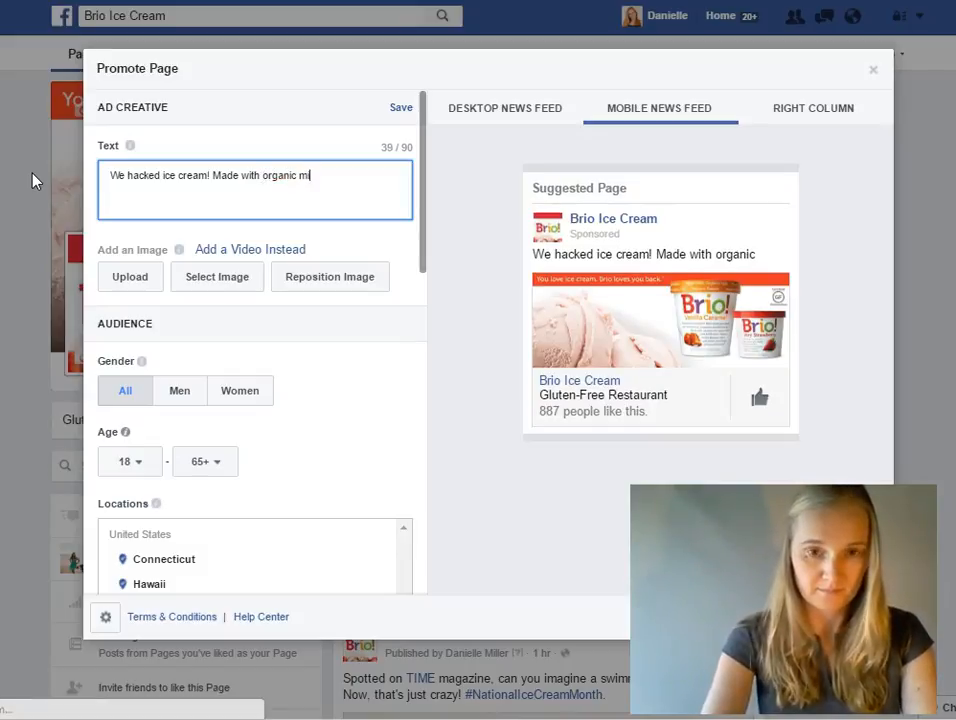
text(d rich whilesome ingredients)
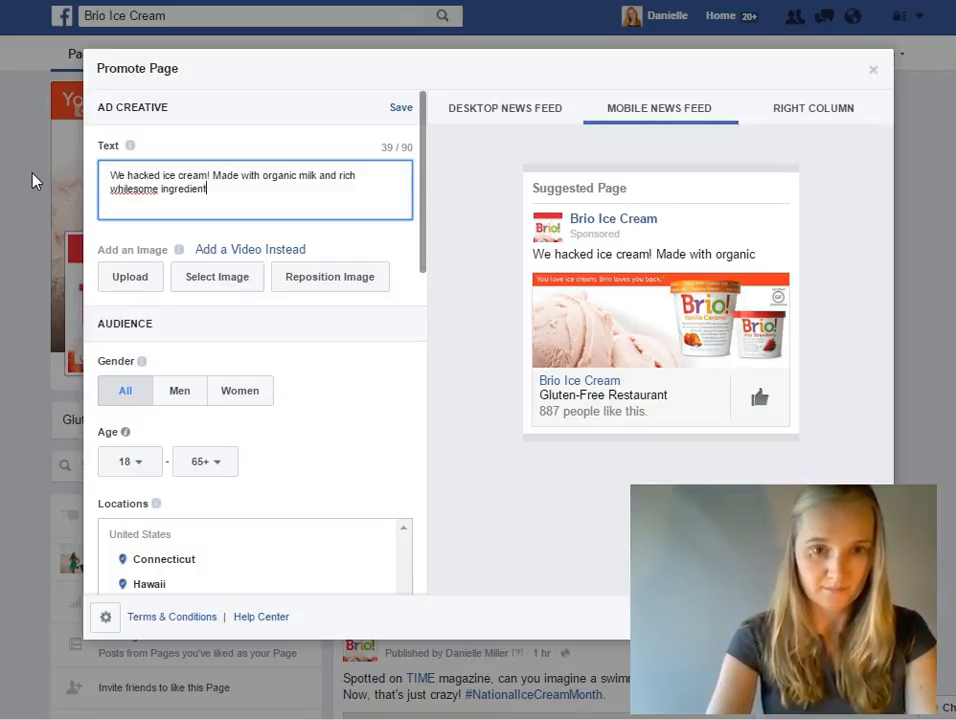
click(124, 188)
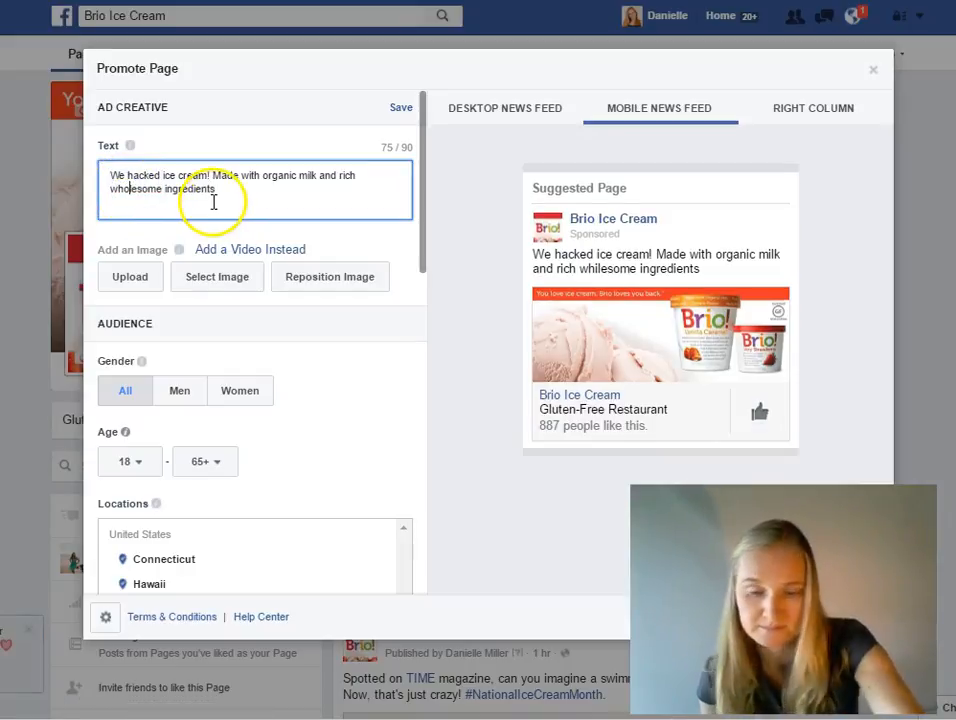
click(224, 189)
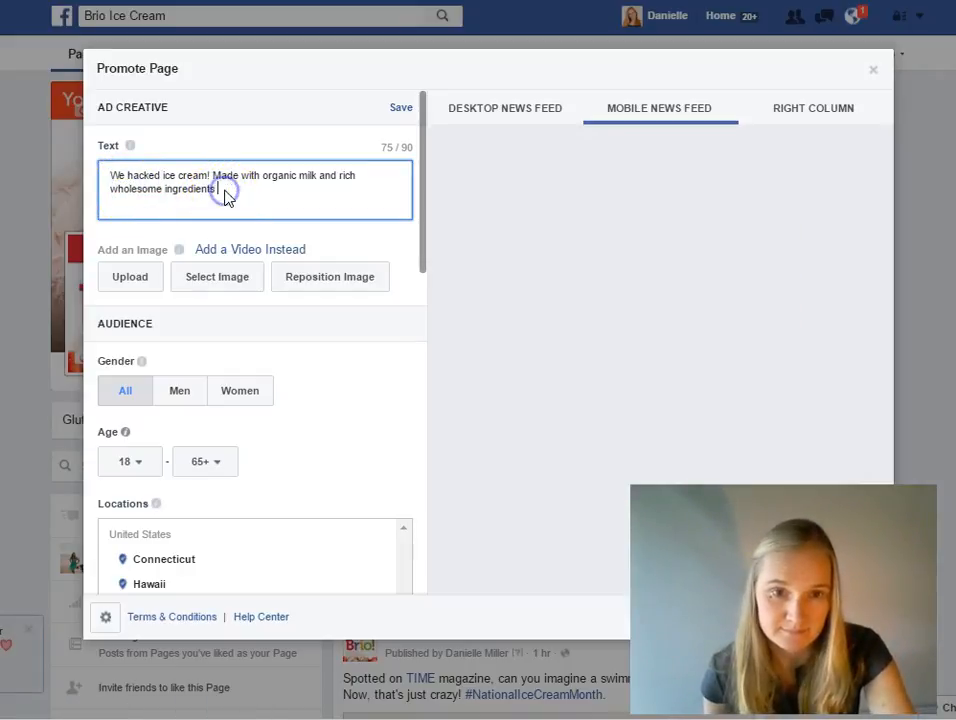
text(.)
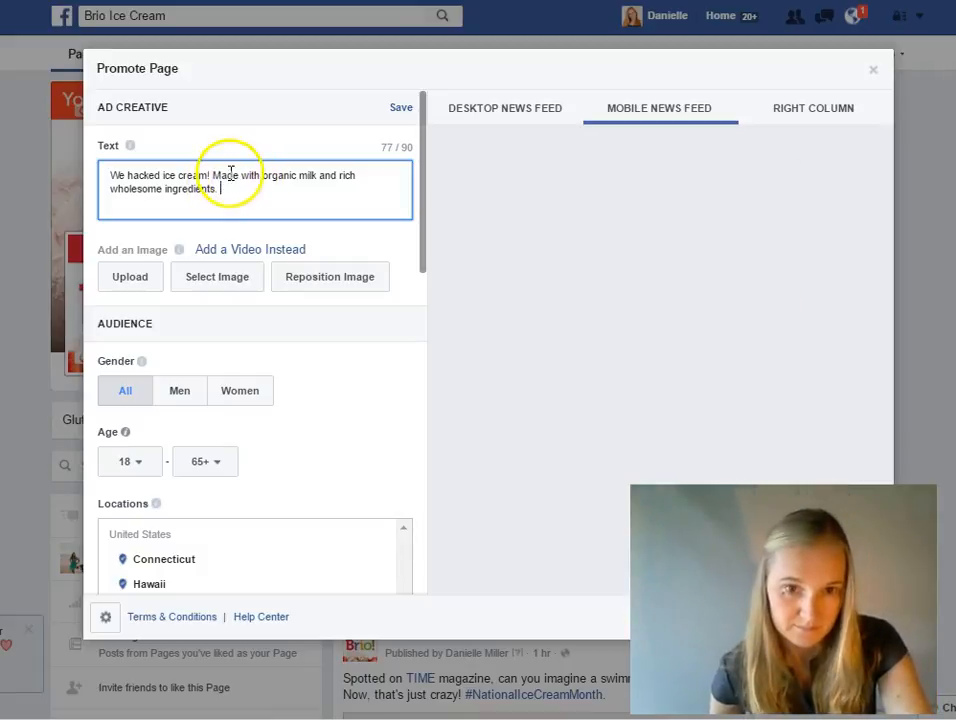
Reword the ad text's second sentence to begin with "Brio is made with".
click(222, 175)
key(BackSpace)
text(Brio is)
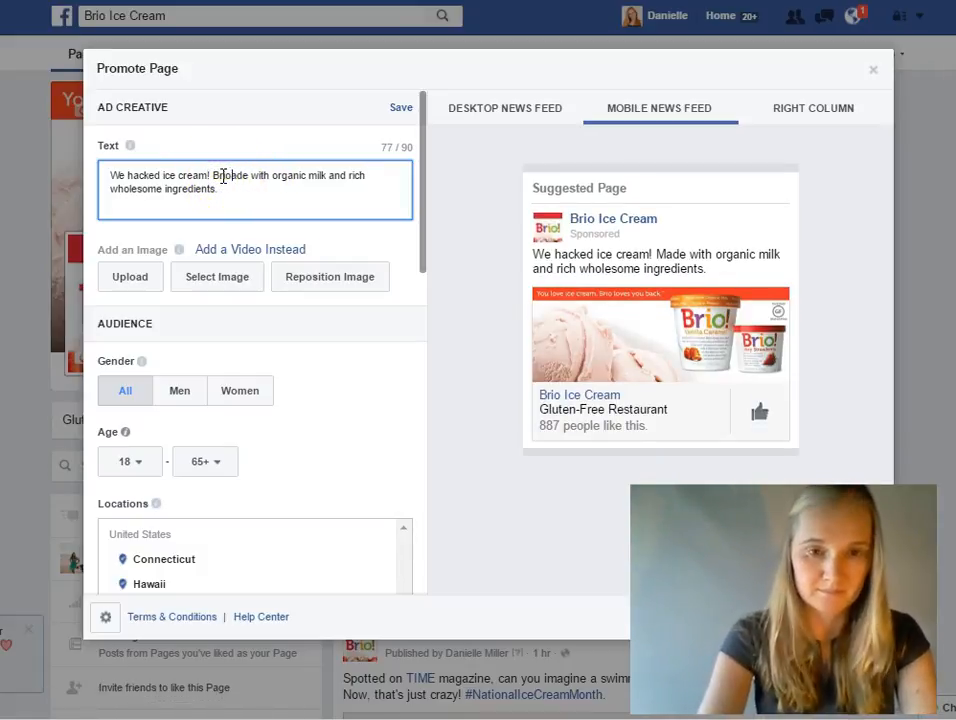
text( m)
click(218, 182)
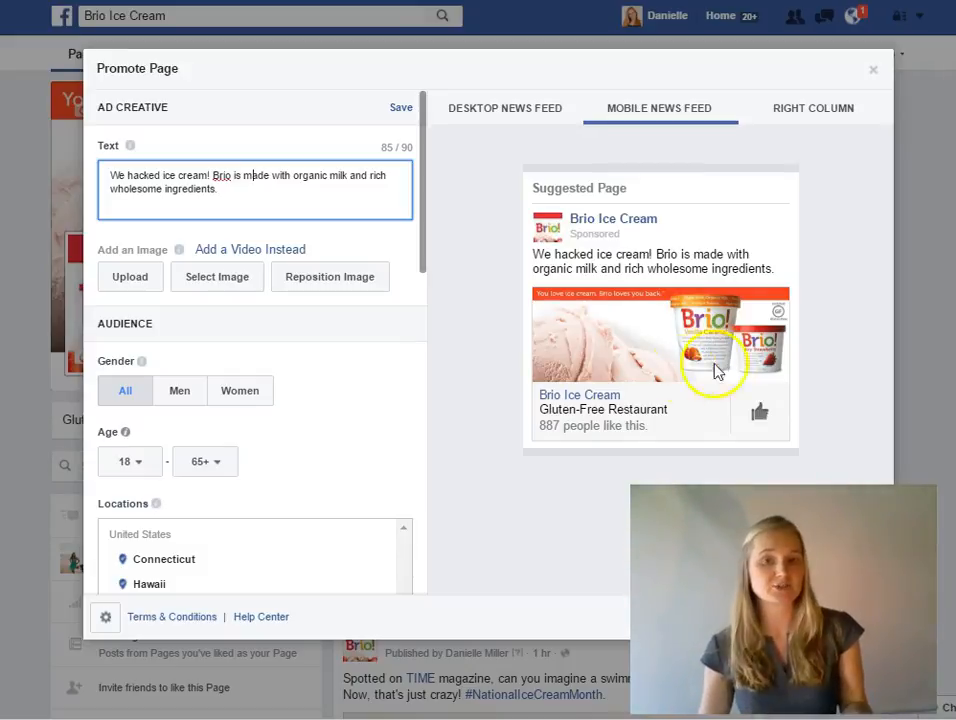
Look at the image upload option without choosing a file, and review the audience locations, interests, budget and duration settings.
click(125, 290)
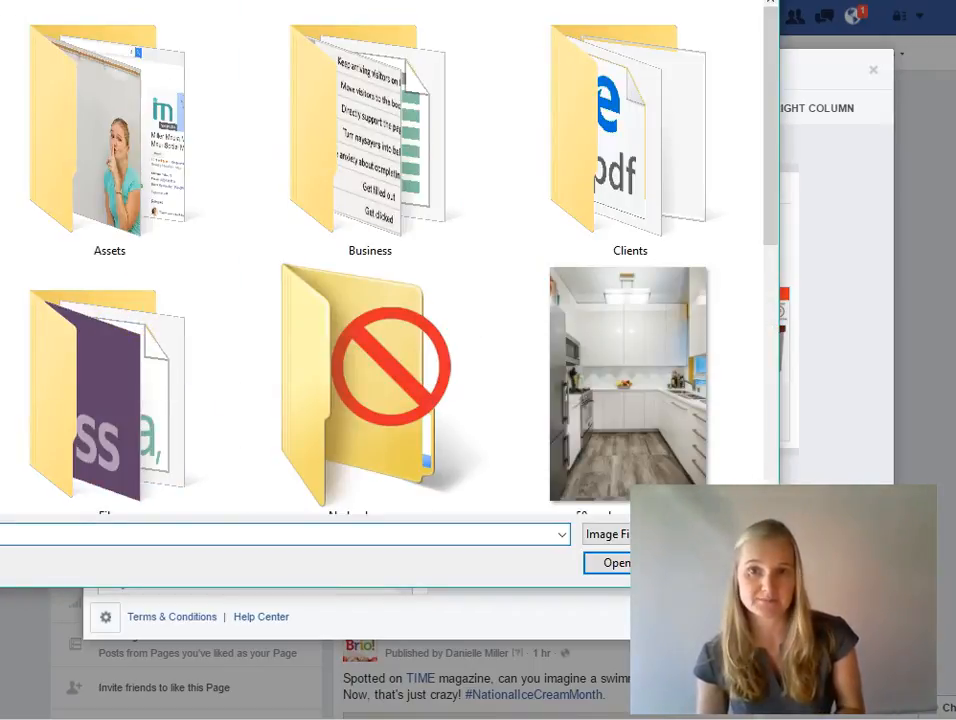
click(757, 1)
scroll(369, 354, down, 2)
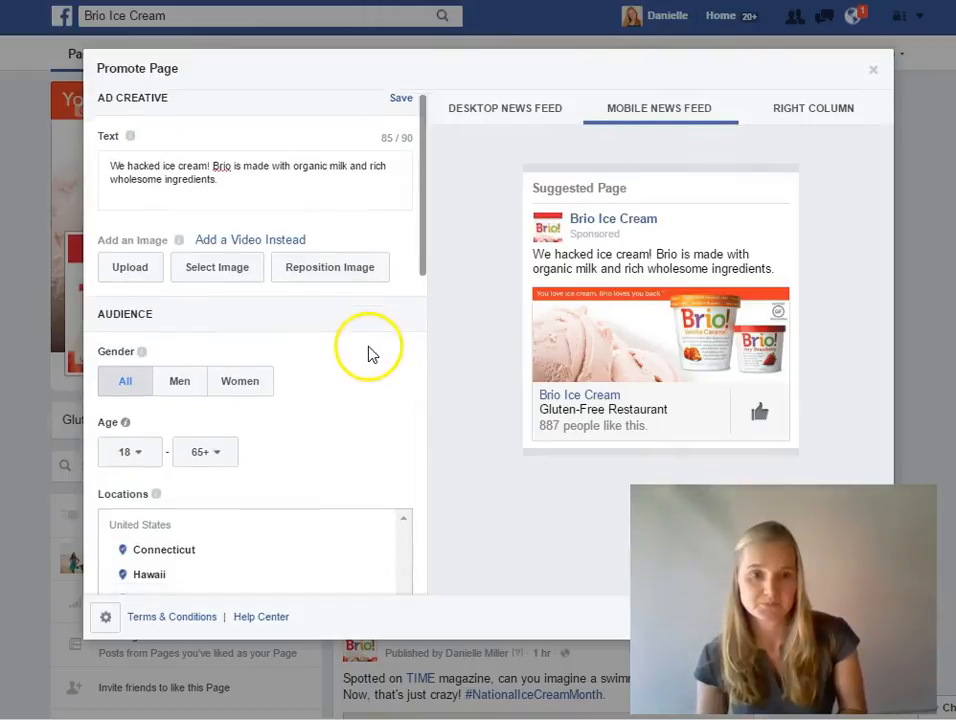
scroll(330, 260, down, 1)
scroll(329, 470, down, 2)
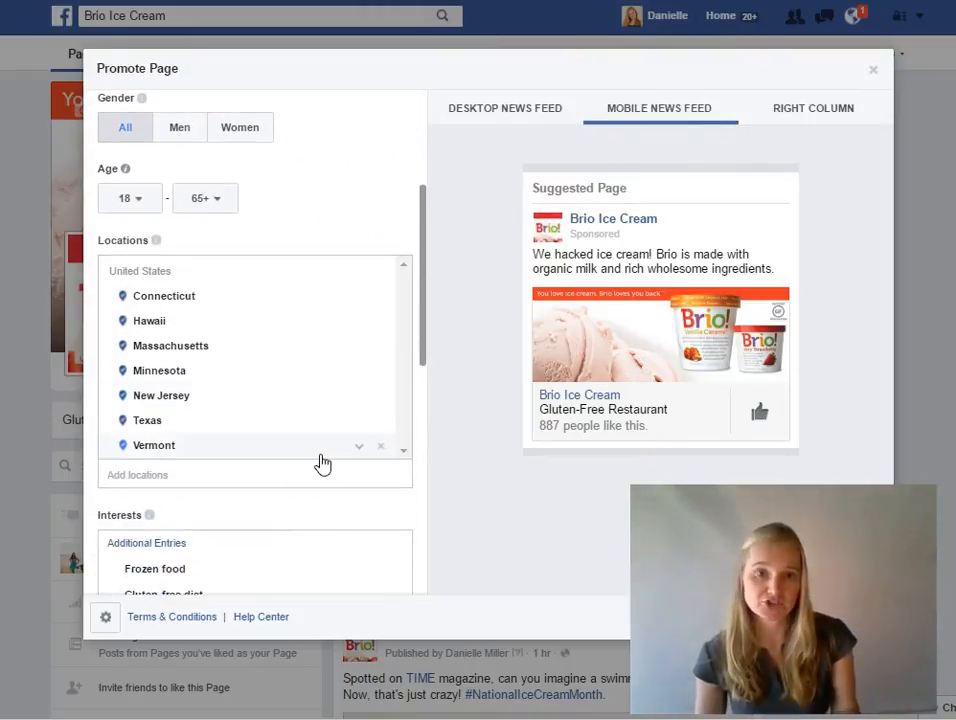
scroll(322, 461, down, 3)
click(320, 453)
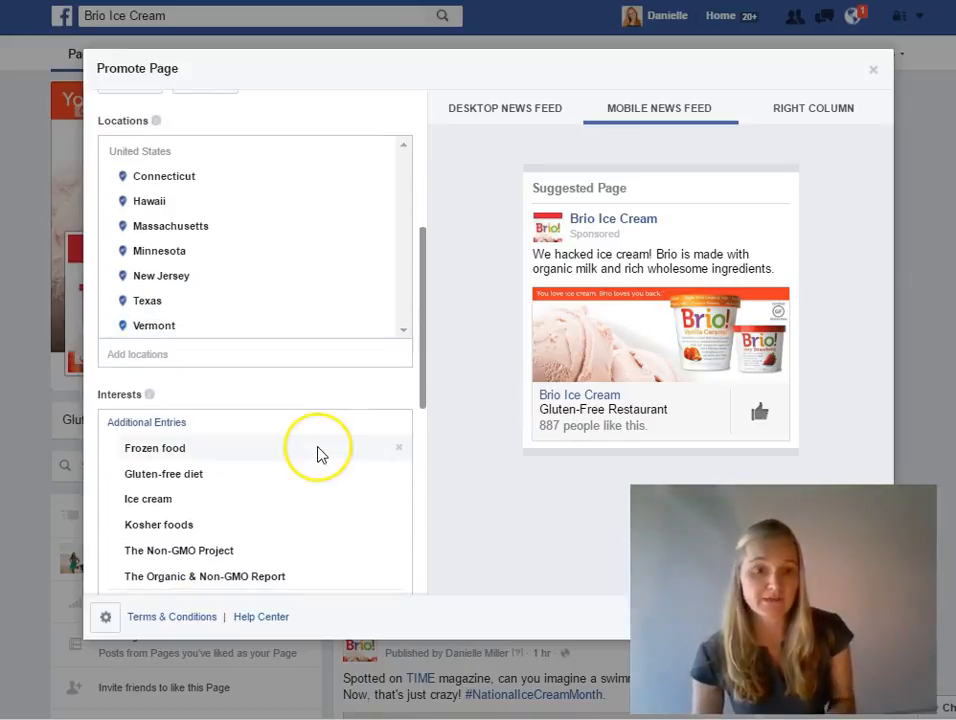
scroll(320, 455, down, 1)
scroll(318, 455, down, 5)
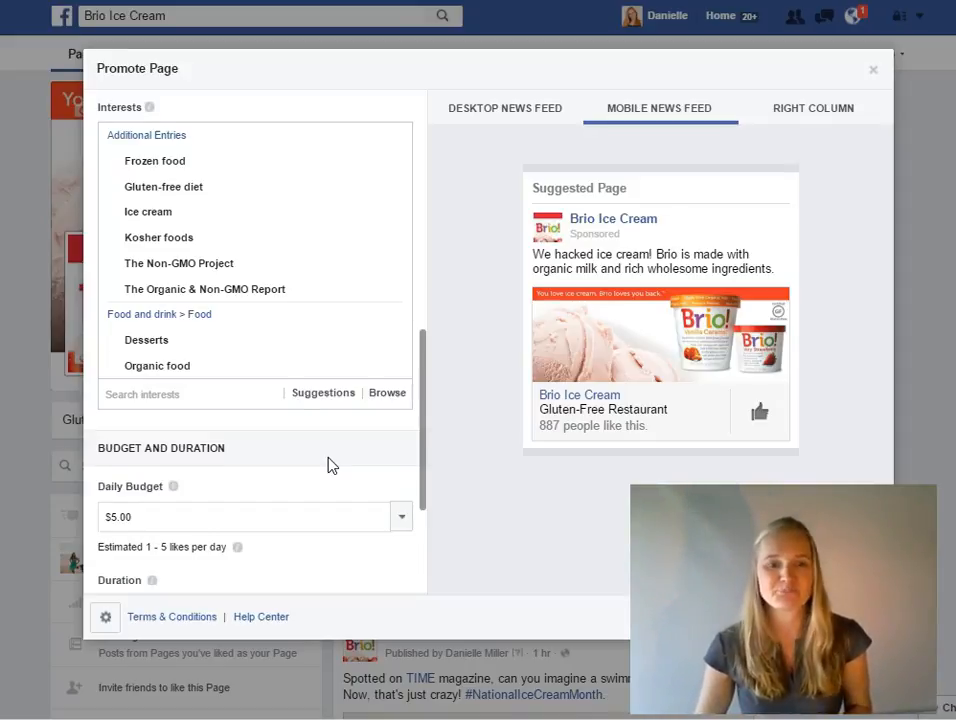
scroll(328, 464, up, 1)
scroll(328, 464, down, 3)
scroll(325, 463, down, 4)
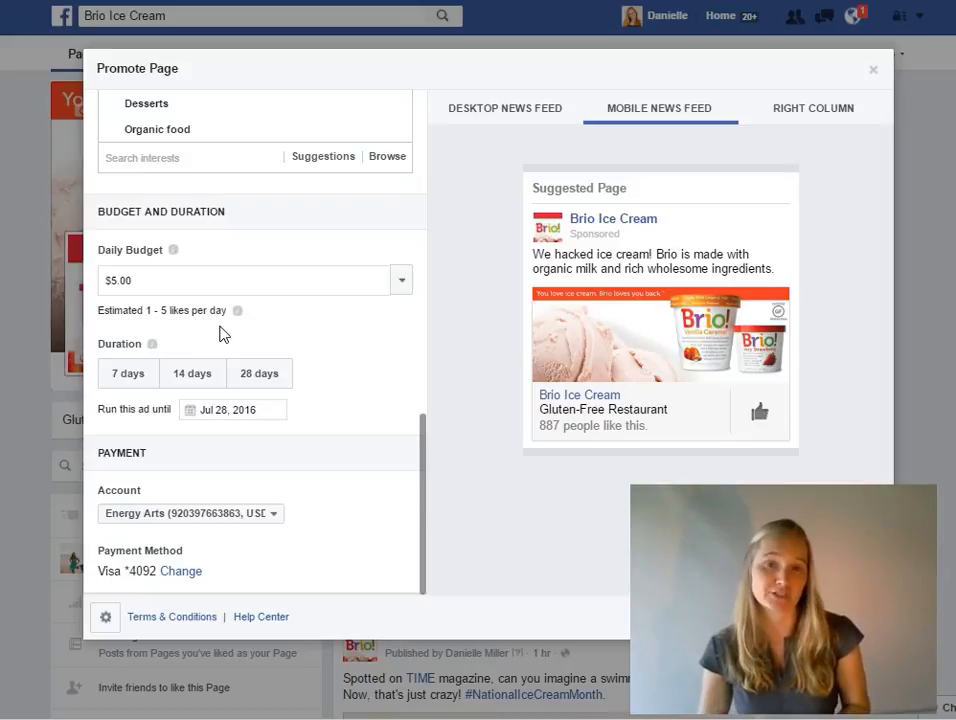
Set the ad to run until July 21, 2016.
click(117, 279)
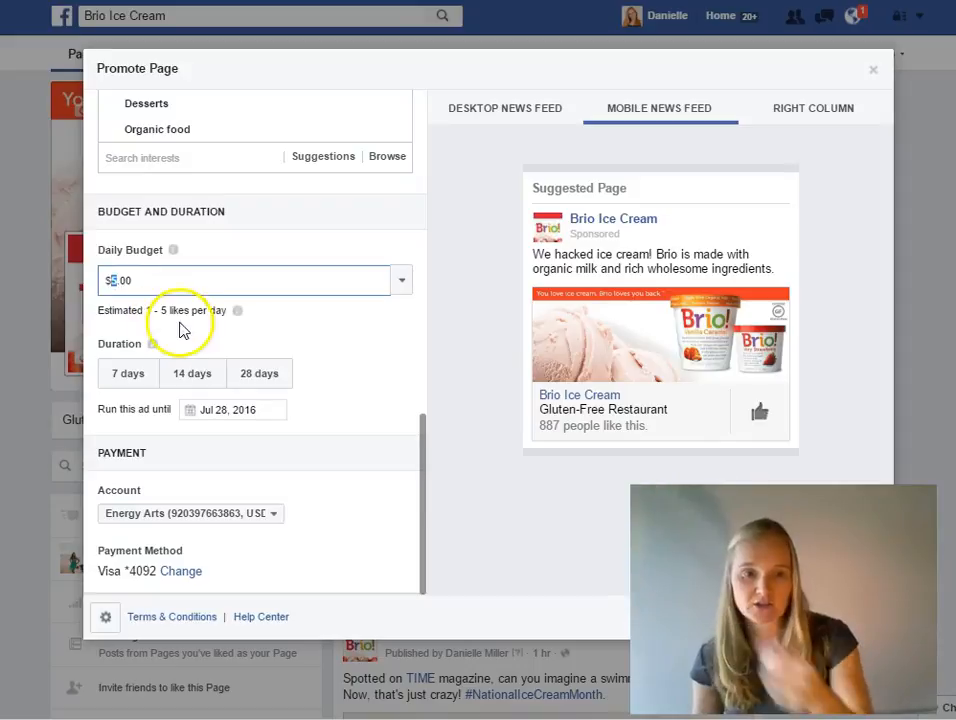
click(236, 407)
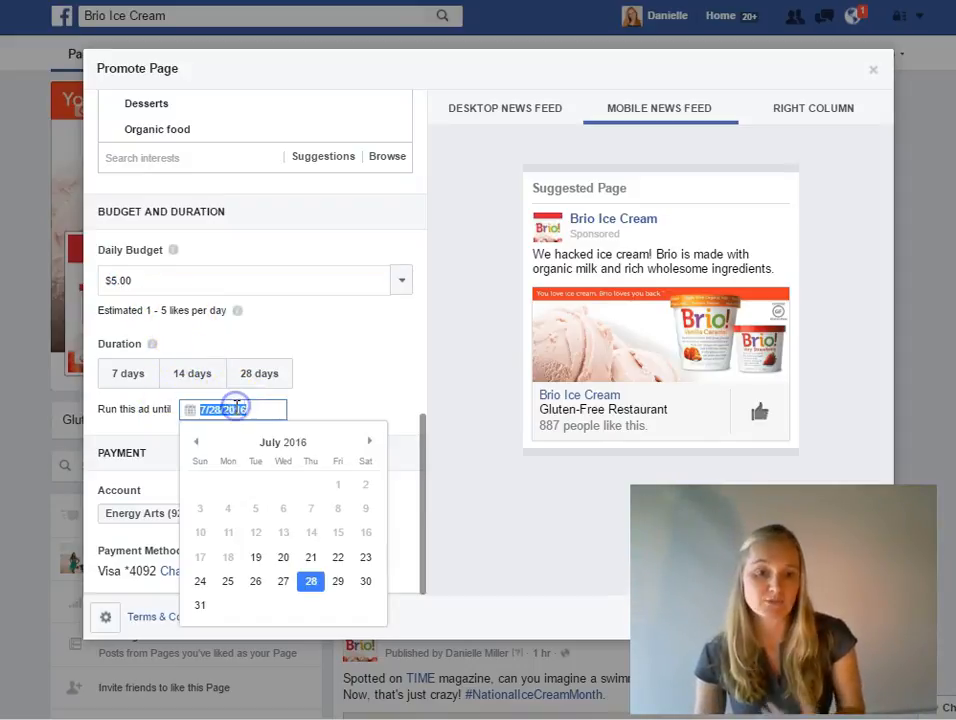
click(311, 558)
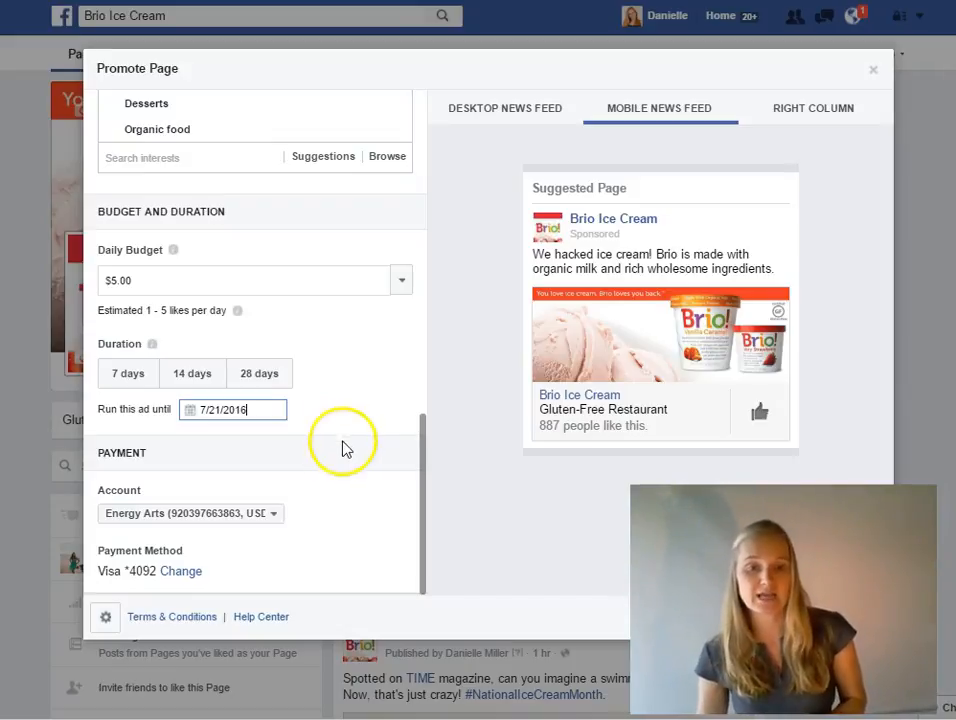
Switch the payment account to Brio and check the end date in the calendar without changing it.
click(263, 516)
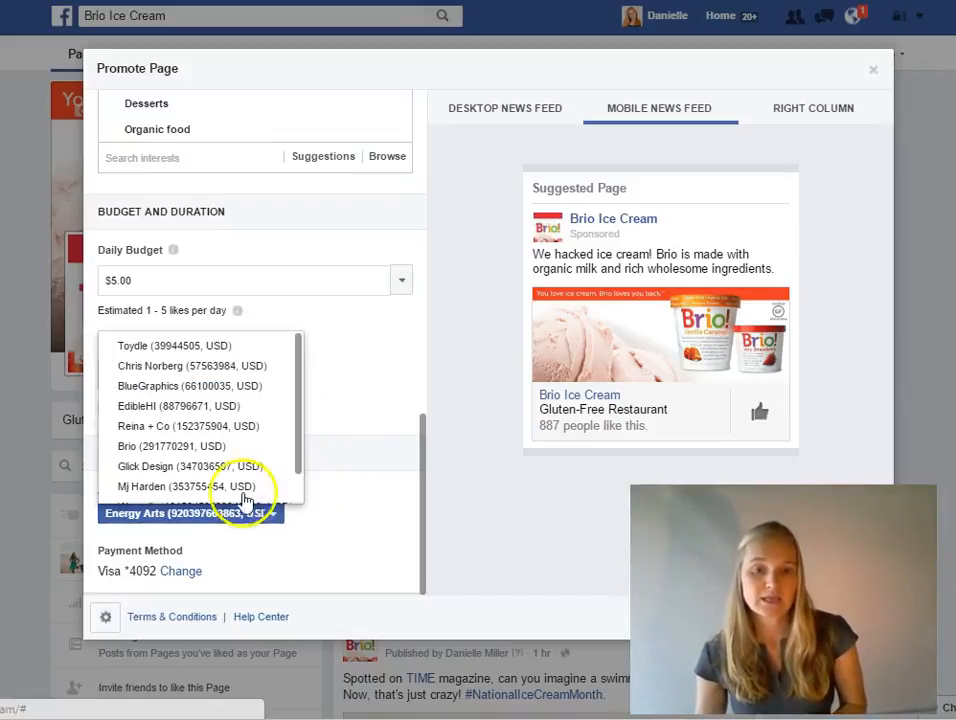
click(252, 446)
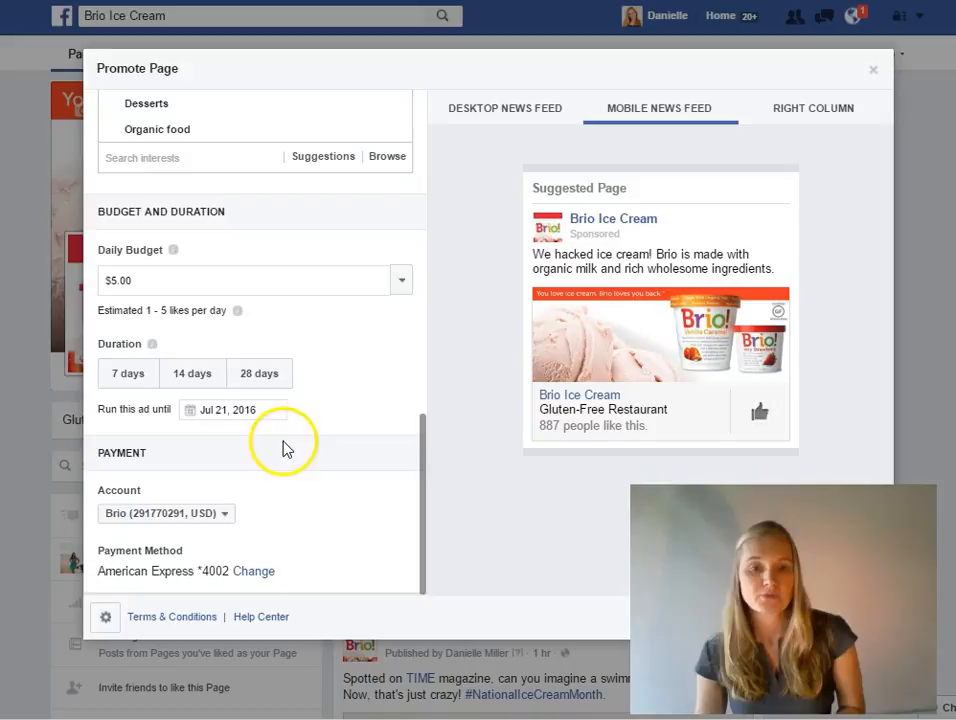
click(225, 410)
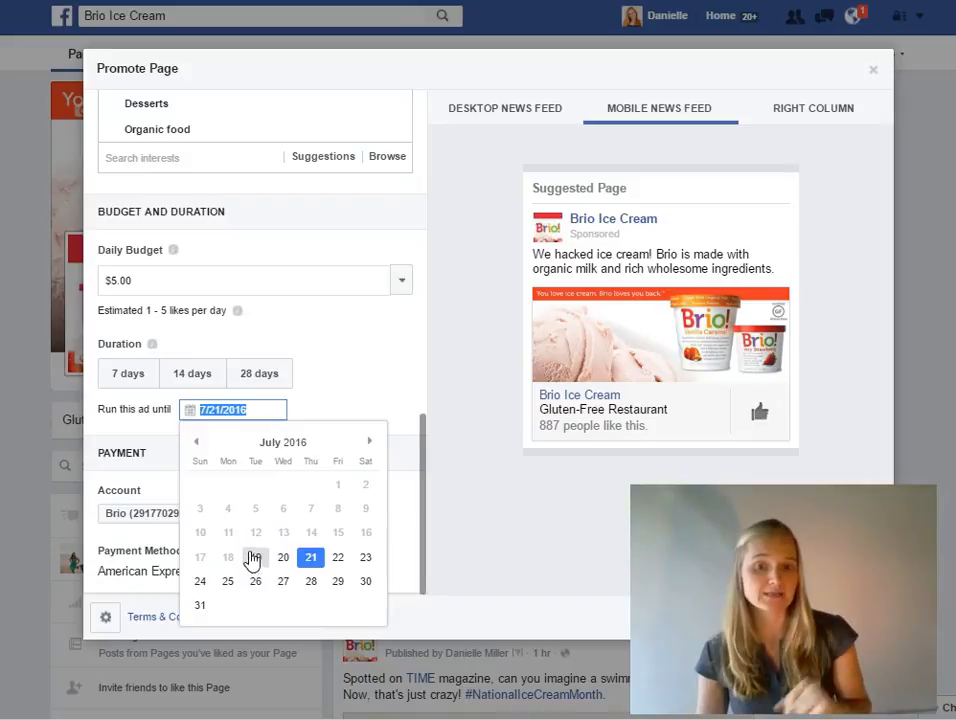
click(355, 380)
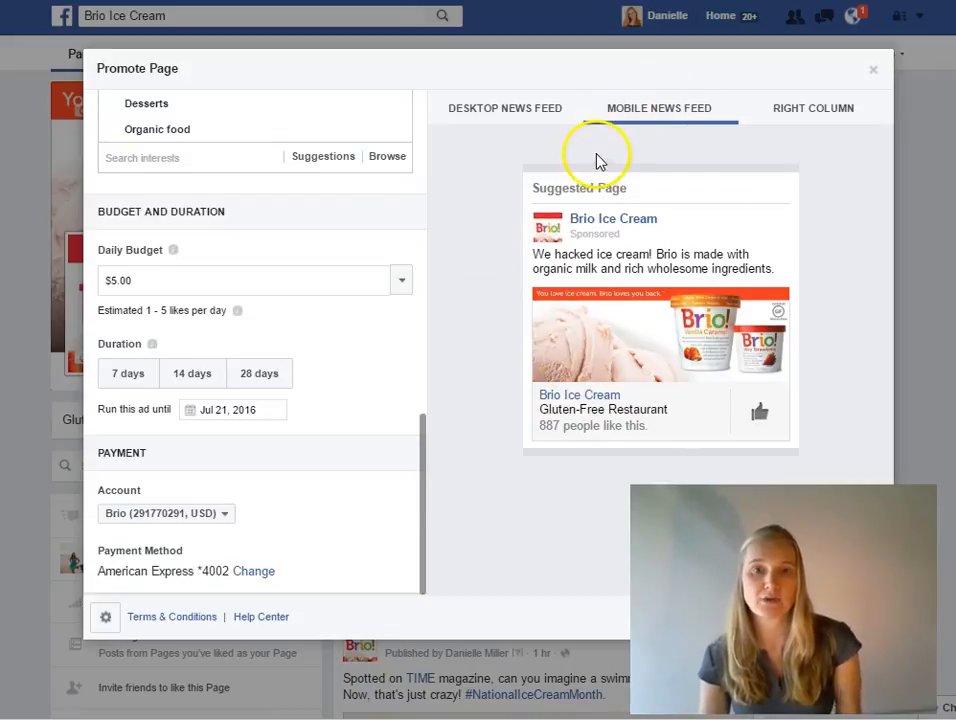
Preview the ad in the desktop news feed, mobile news feed and right column placements, and submit the promotion.
click(477, 118)
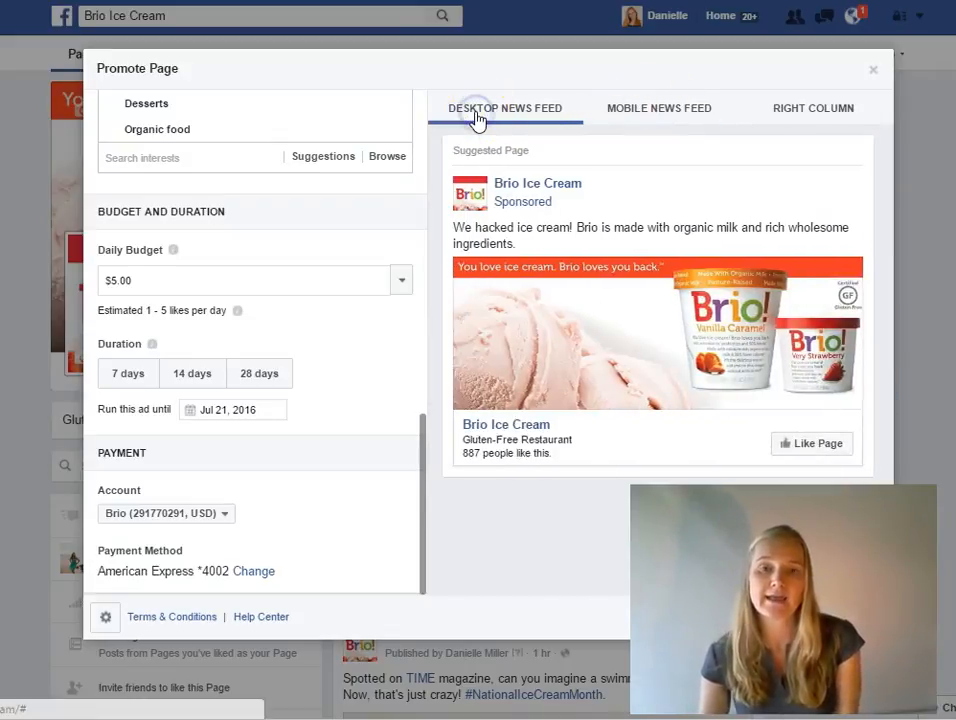
click(634, 116)
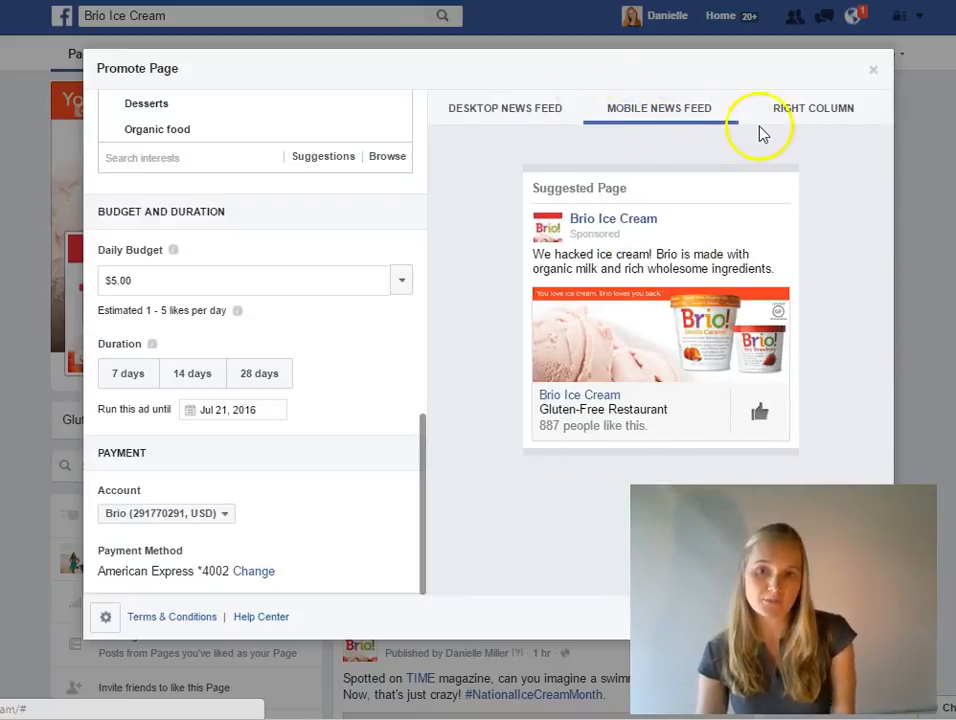
click(790, 118)
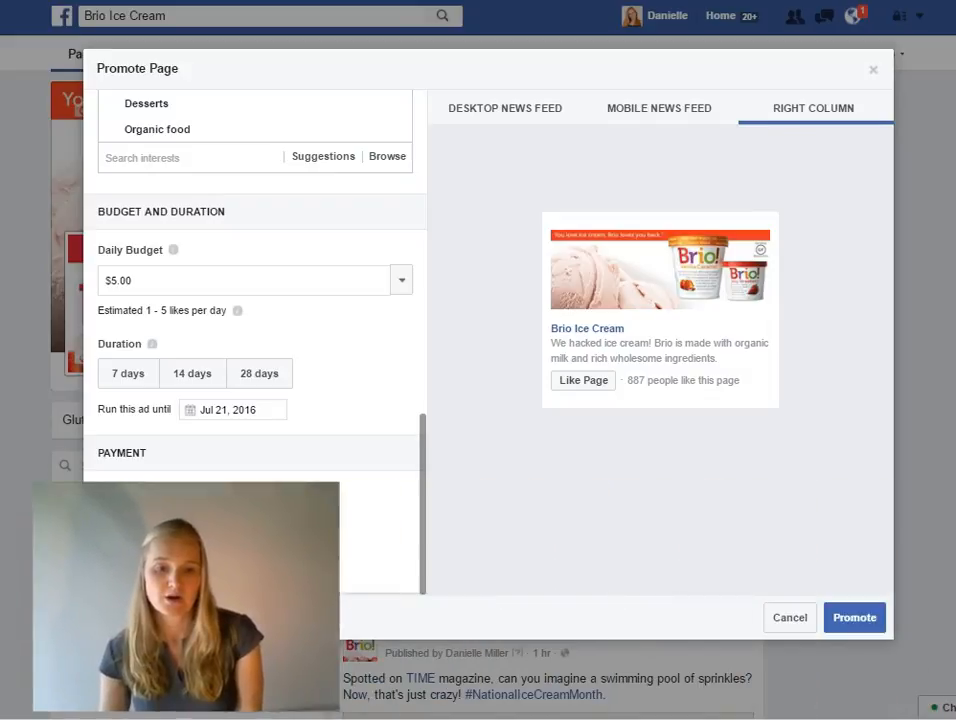
click(853, 618)
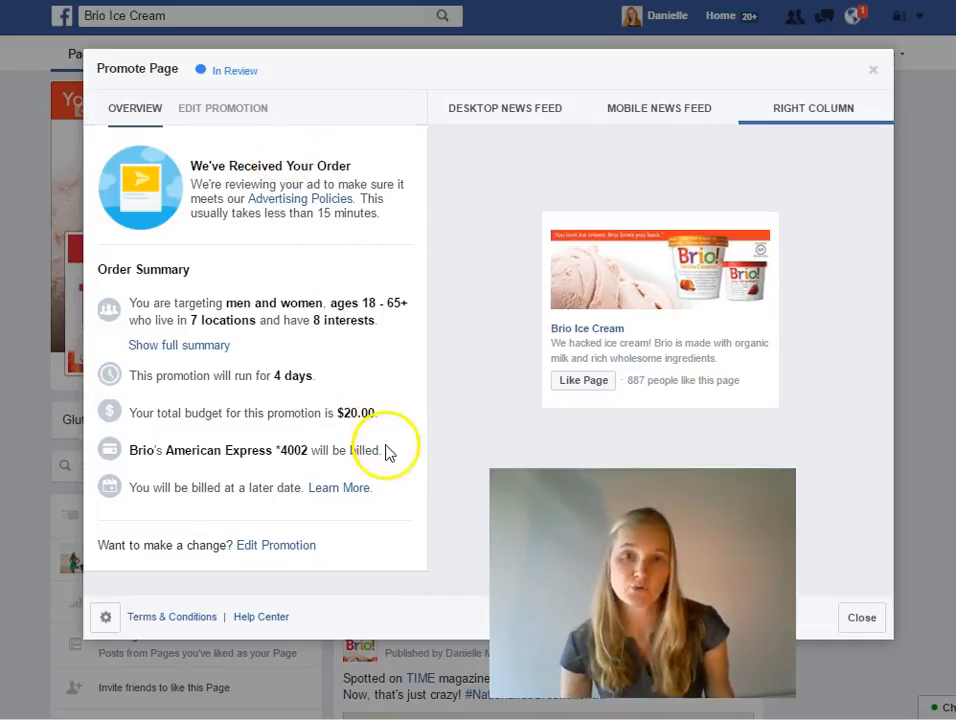
Review the full order summary and the submitted ad's extra options without choosing any, and close the Promote Page dialog.
click(192, 348)
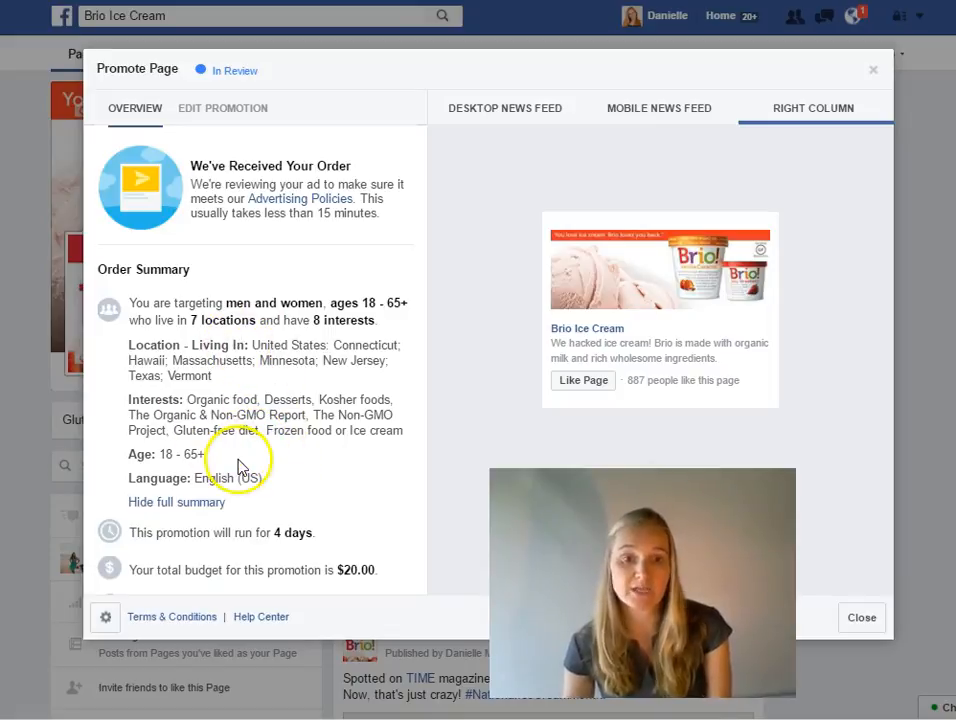
scroll(249, 477, down, 3)
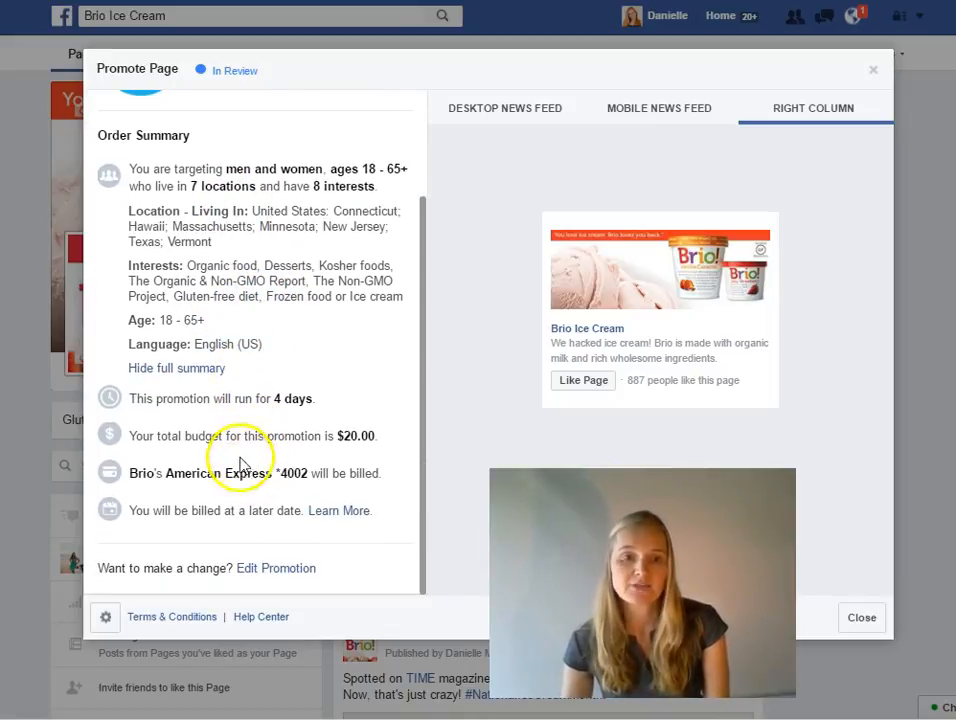
drag(273, 398, 395, 445)
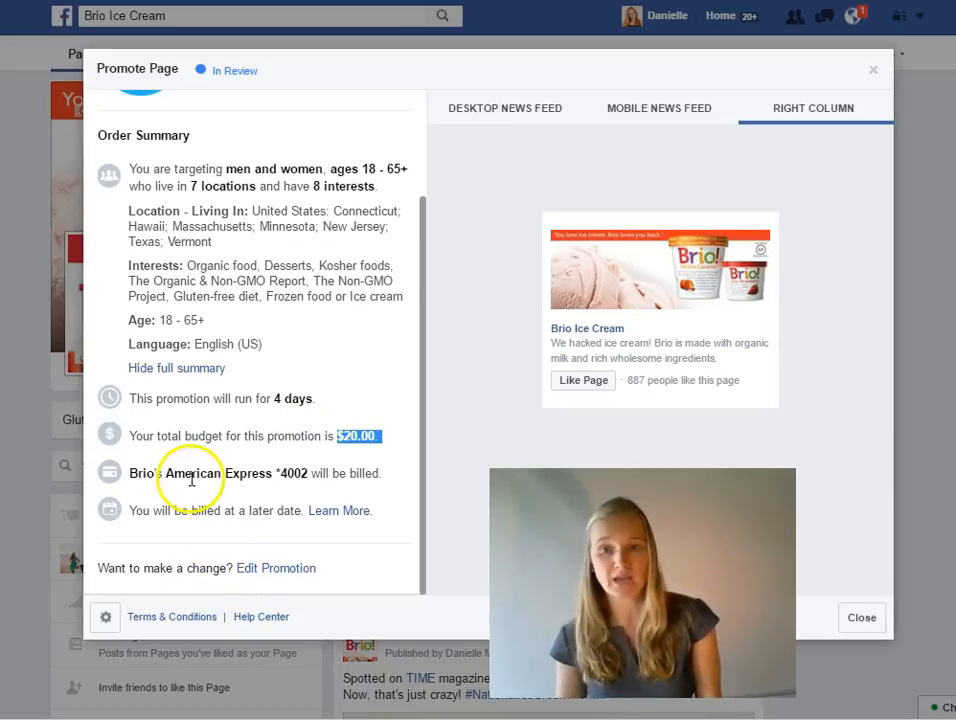
click(104, 618)
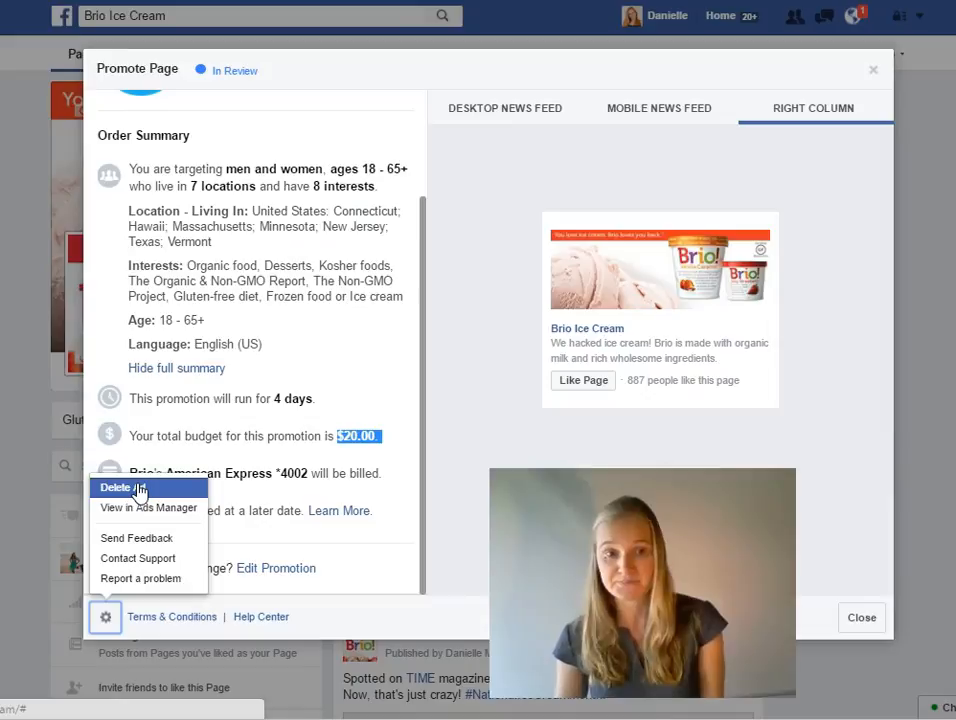
click(188, 435)
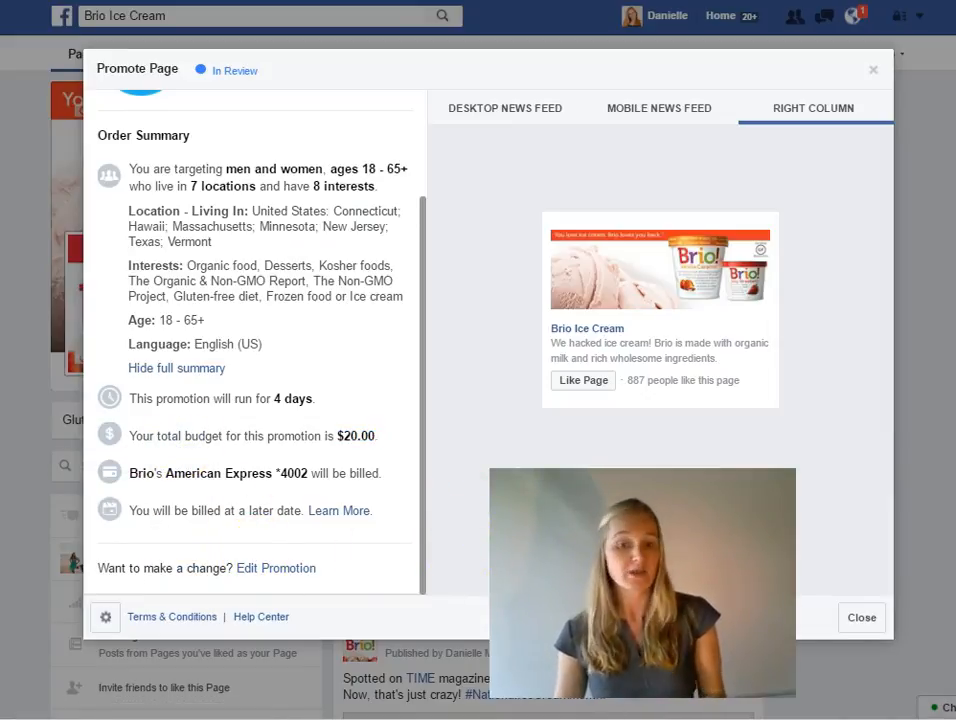
click(856, 626)
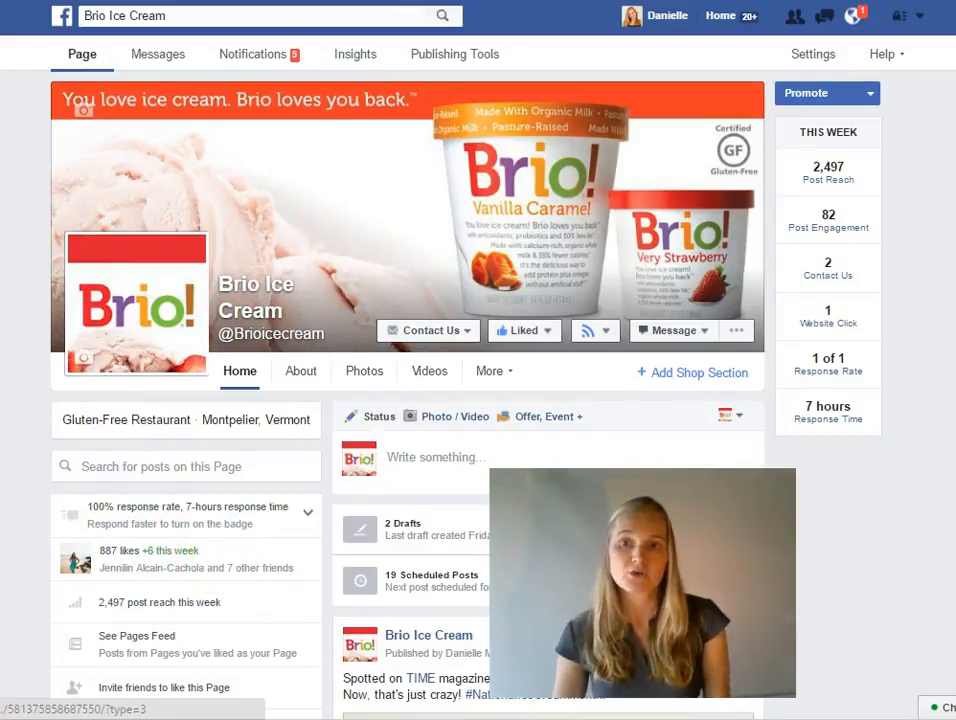
Go to Ads Manager and examine the "[07/18/2016] Promoting Brio Ice Cream" campaign and its ad sets in the Brio ad account.
click(920, 16)
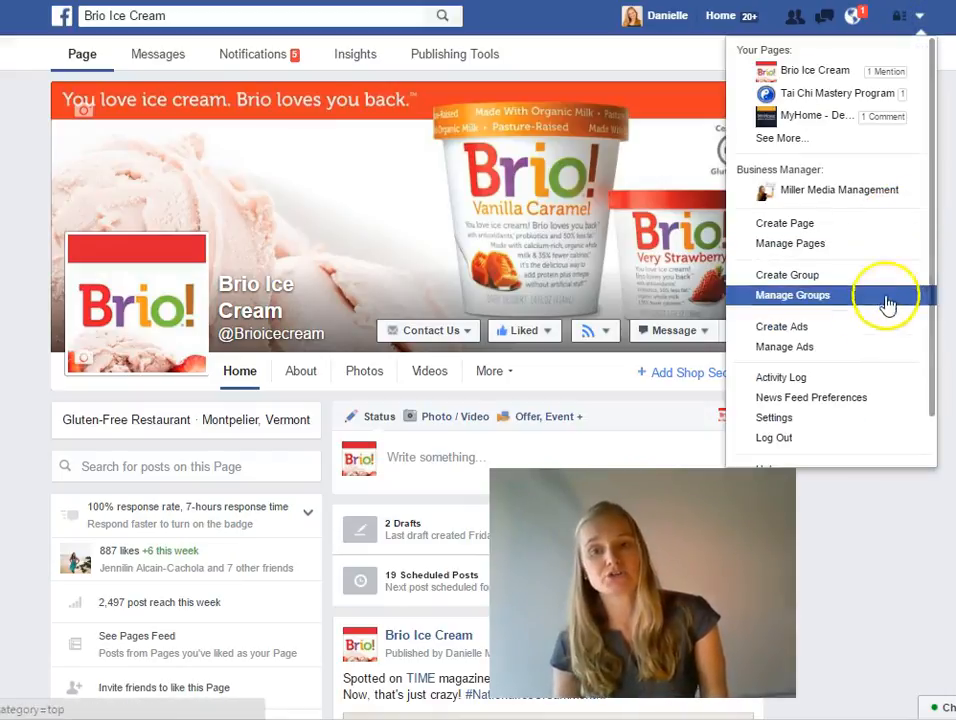
click(846, 347)
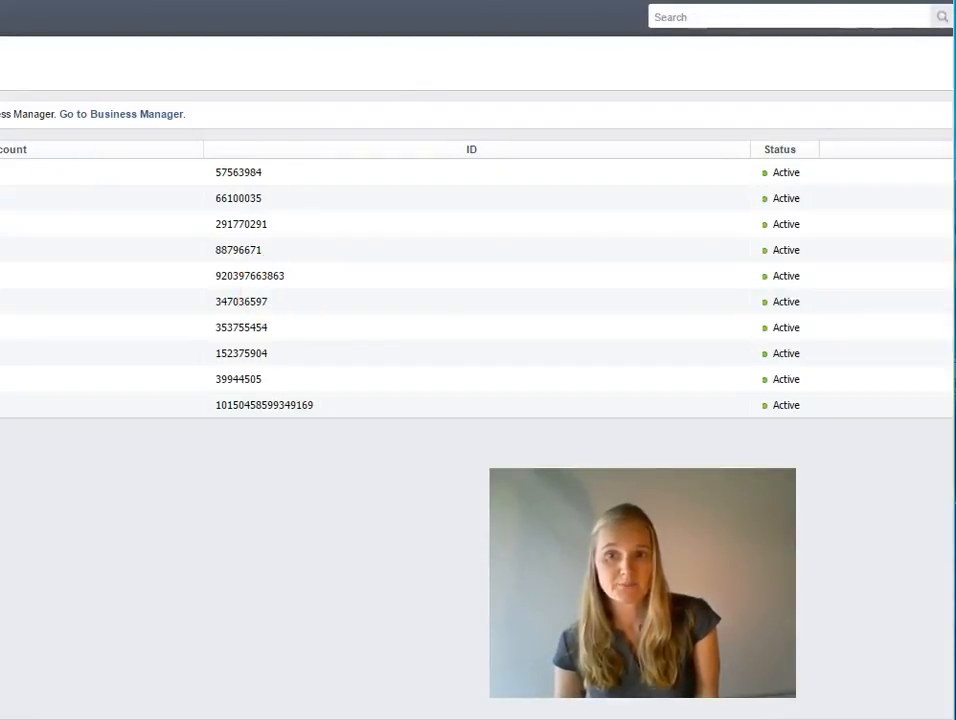
drag(0, 100, 0, 100)
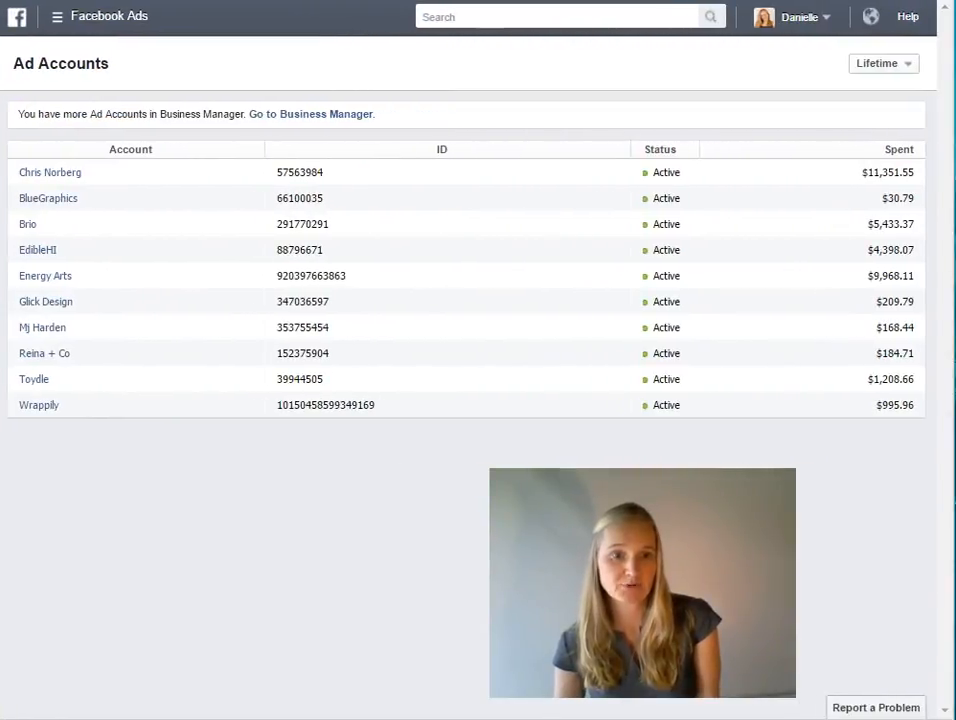
click(26, 222)
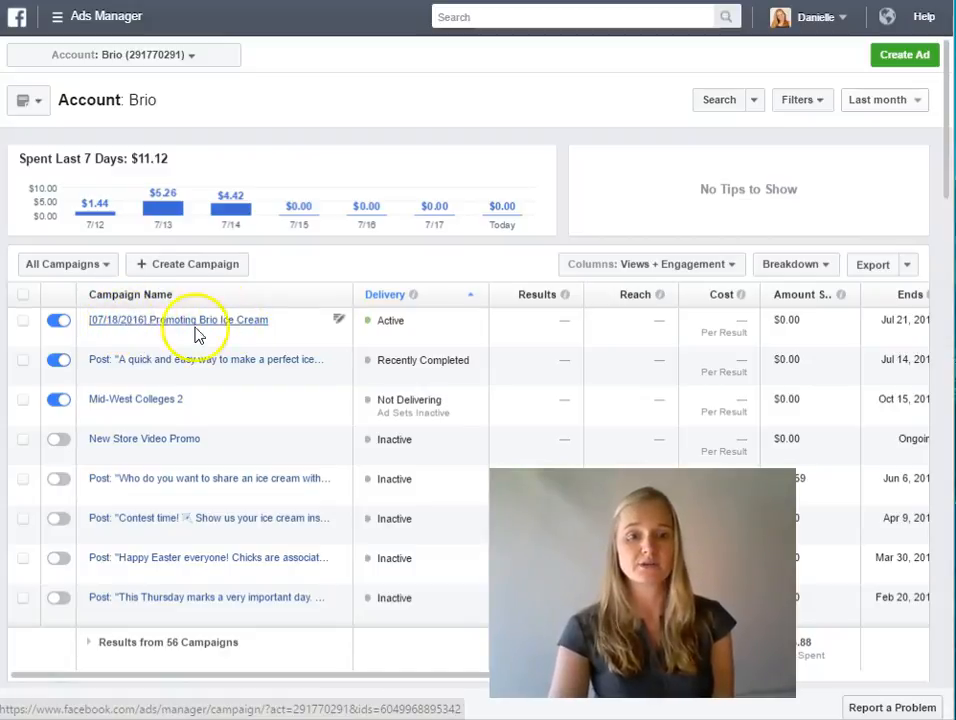
click(203, 325)
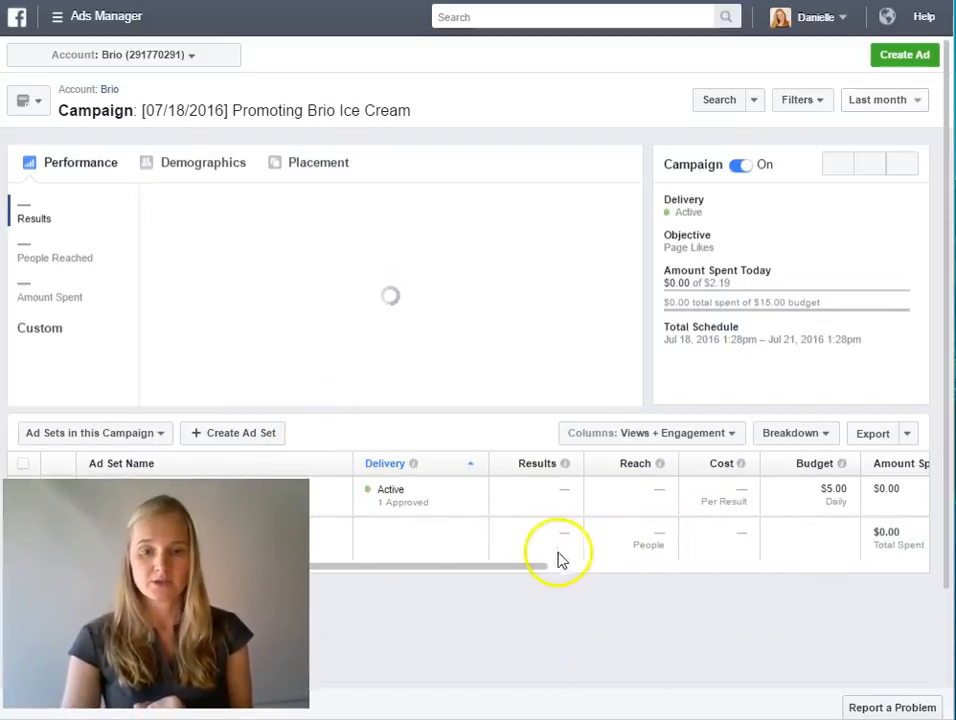
scroll(521, 576, down, 1)
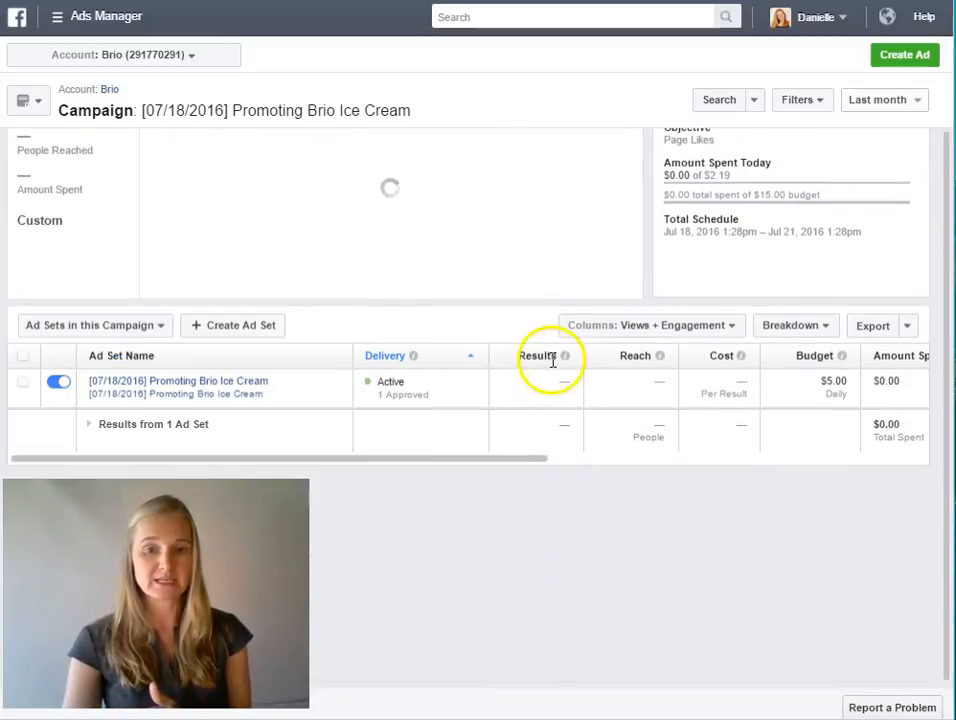